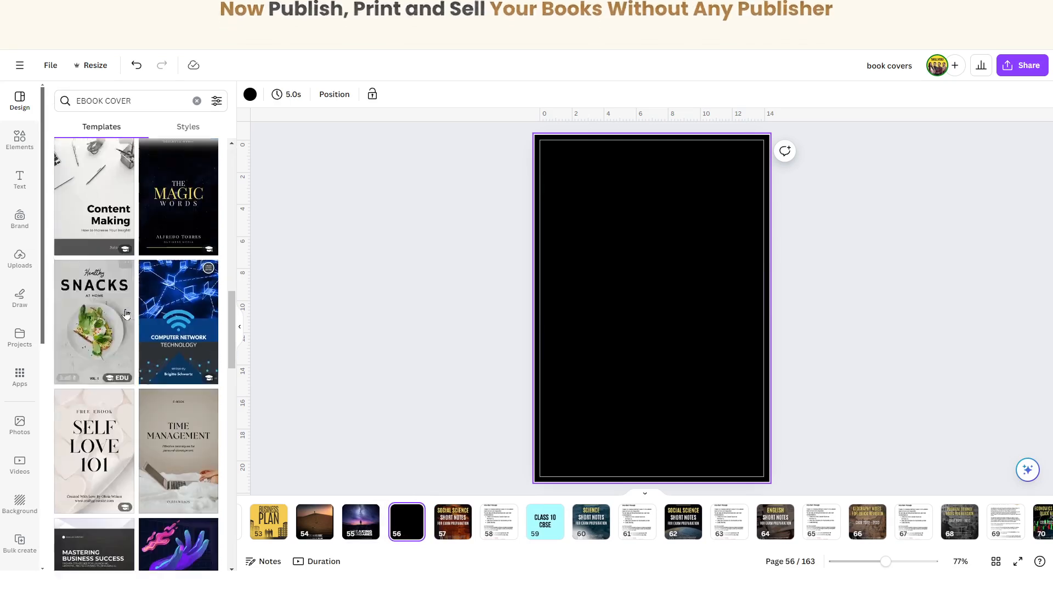
# Step: Browse the ebook cover templates for suitable book cover designs
pyautogui.scroll(-2, 125, 313)
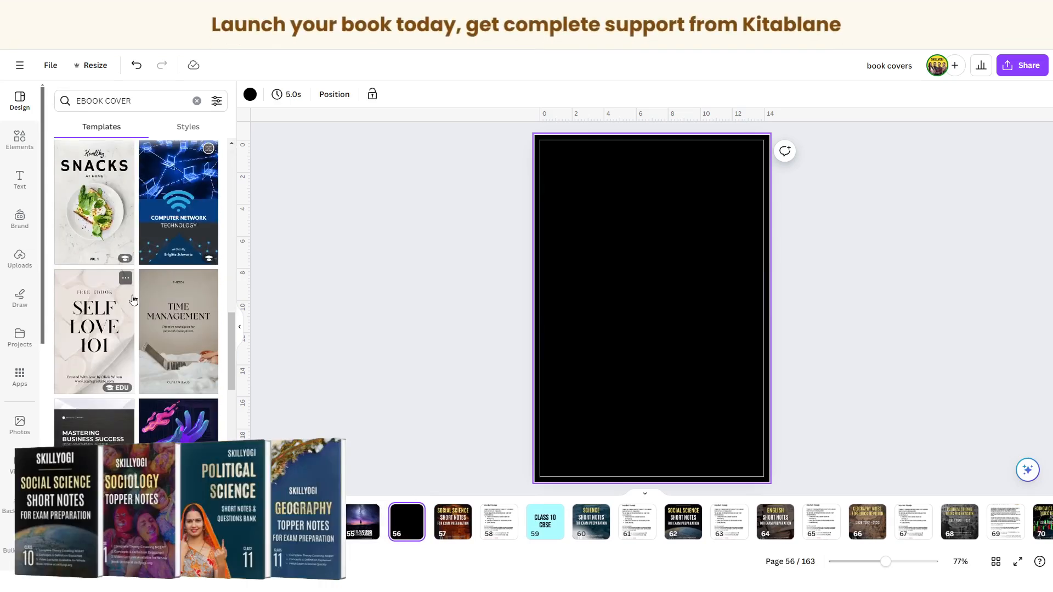
pyautogui.scroll(-5, 133, 300)
pyautogui.scroll(-4, 153, 352)
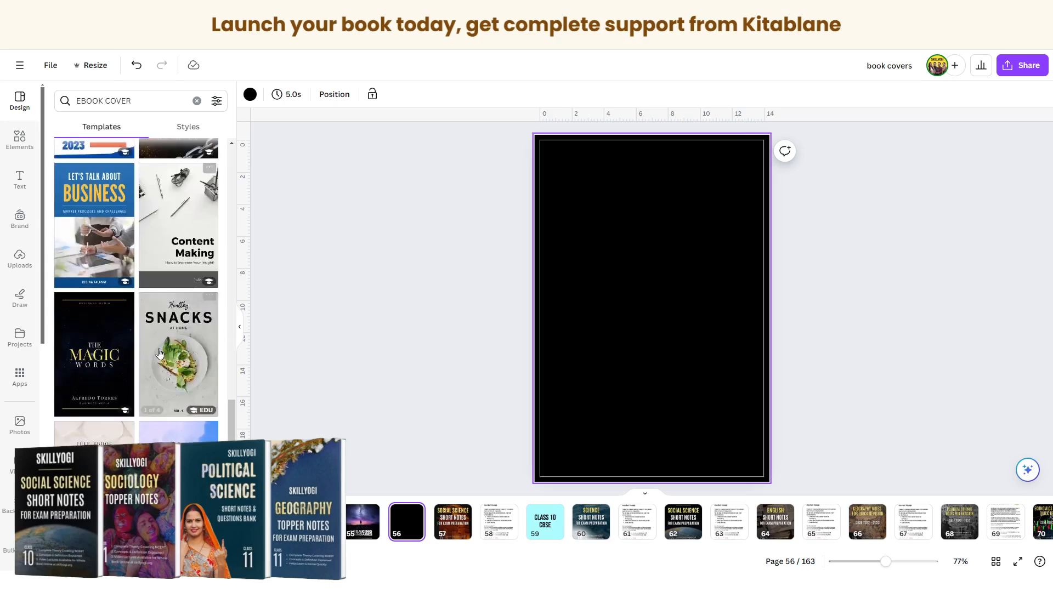
pyautogui.scroll(-1, 165, 347)
pyautogui.scroll(-4, 164, 348)
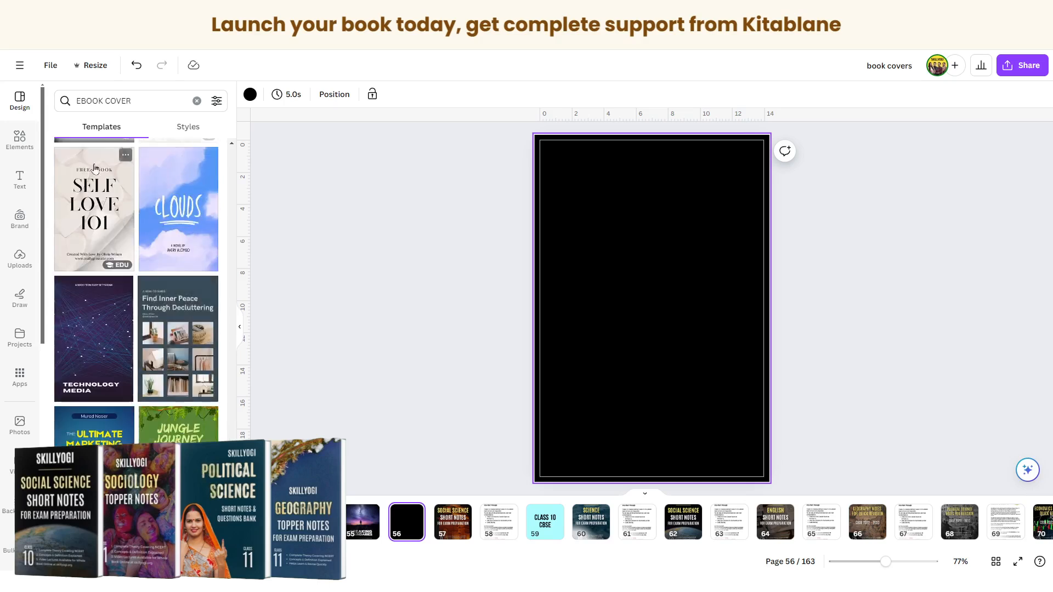
pyautogui.scroll(1, 105, 180)
pyautogui.scroll(-9, 125, 299)
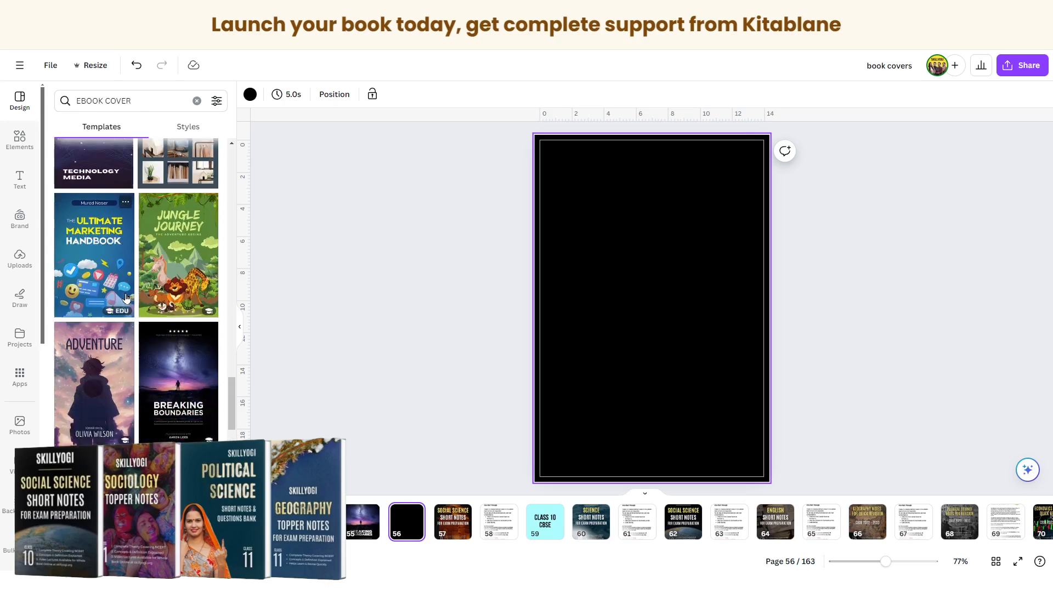
pyautogui.scroll(-10, 126, 299)
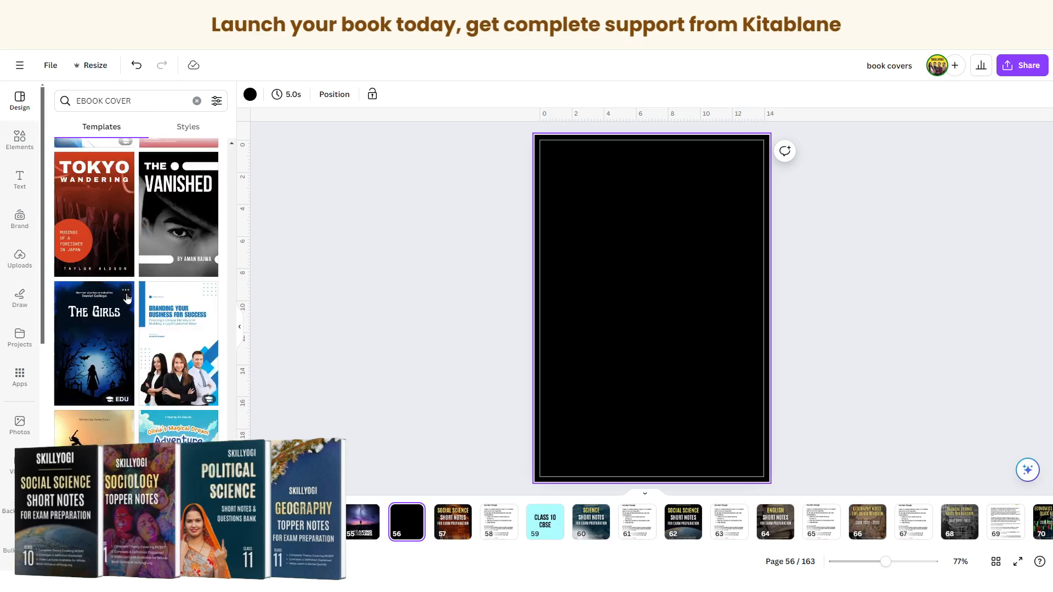
pyautogui.scroll(-4, 184, 305)
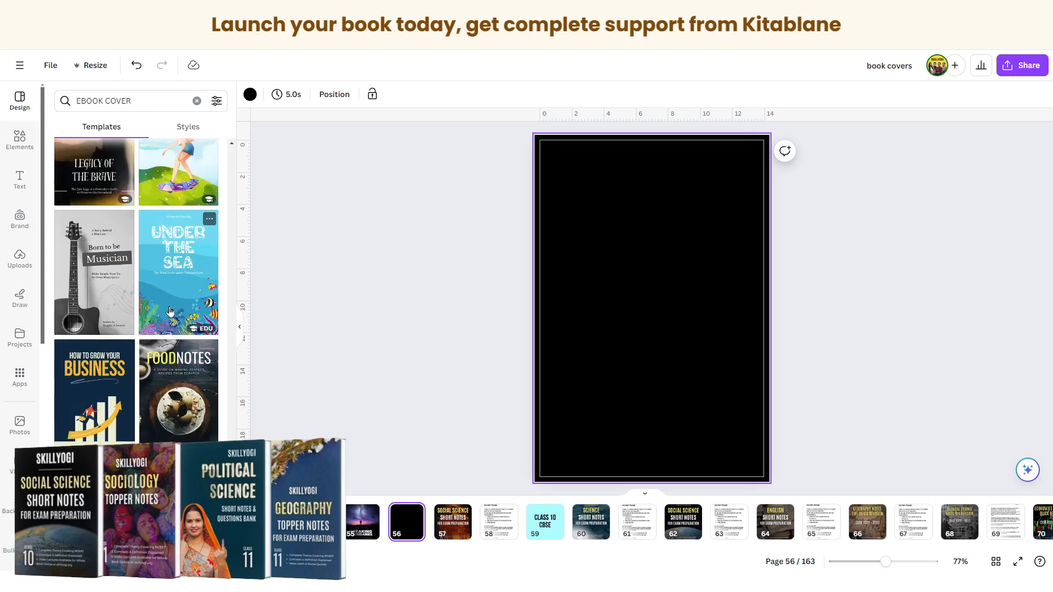
pyautogui.scroll(-4, 170, 312)
pyautogui.scroll(-7, 171, 312)
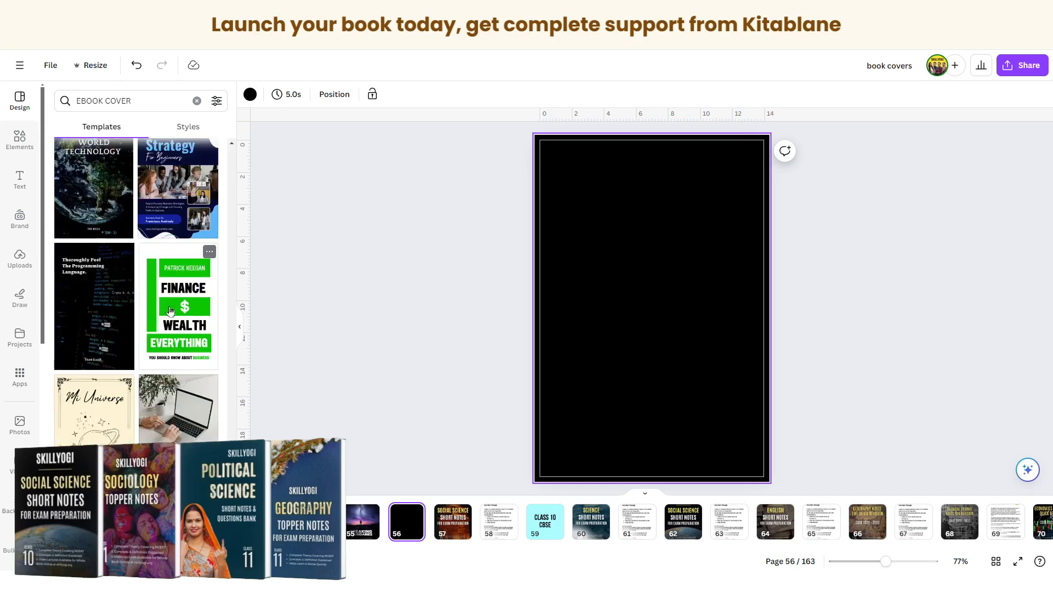
pyautogui.scroll(-9, 170, 311)
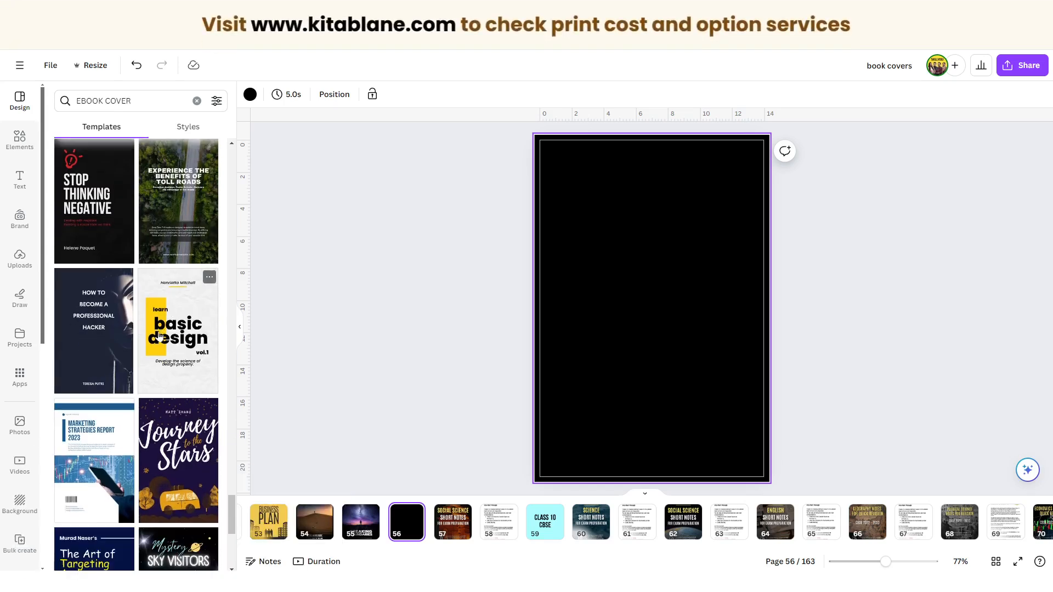
pyautogui.scroll(-6, 170, 312)
pyautogui.scroll(-8, 98, 299)
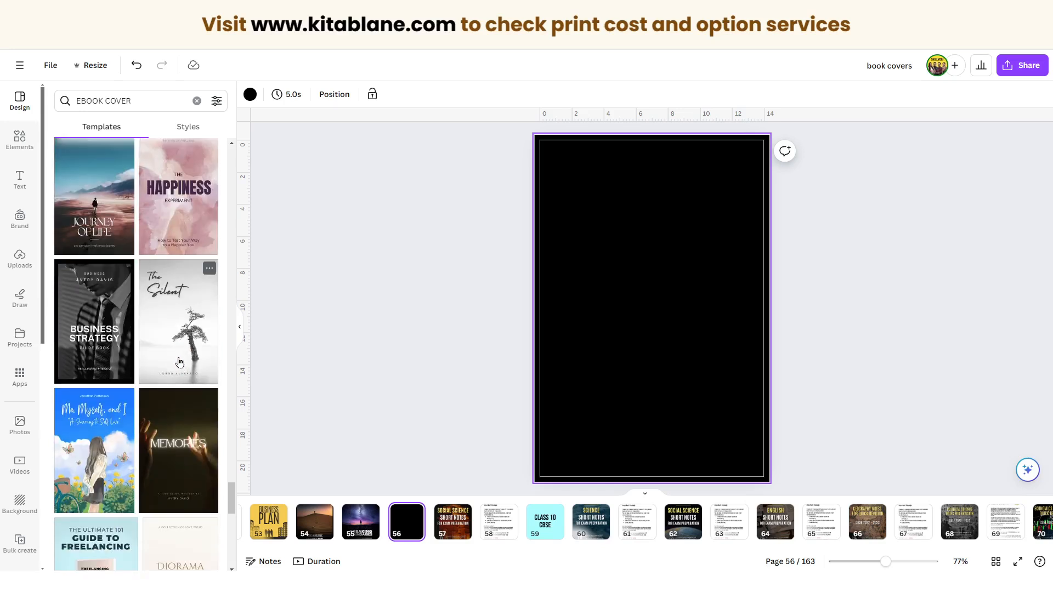
pyautogui.scroll(-4, 179, 362)
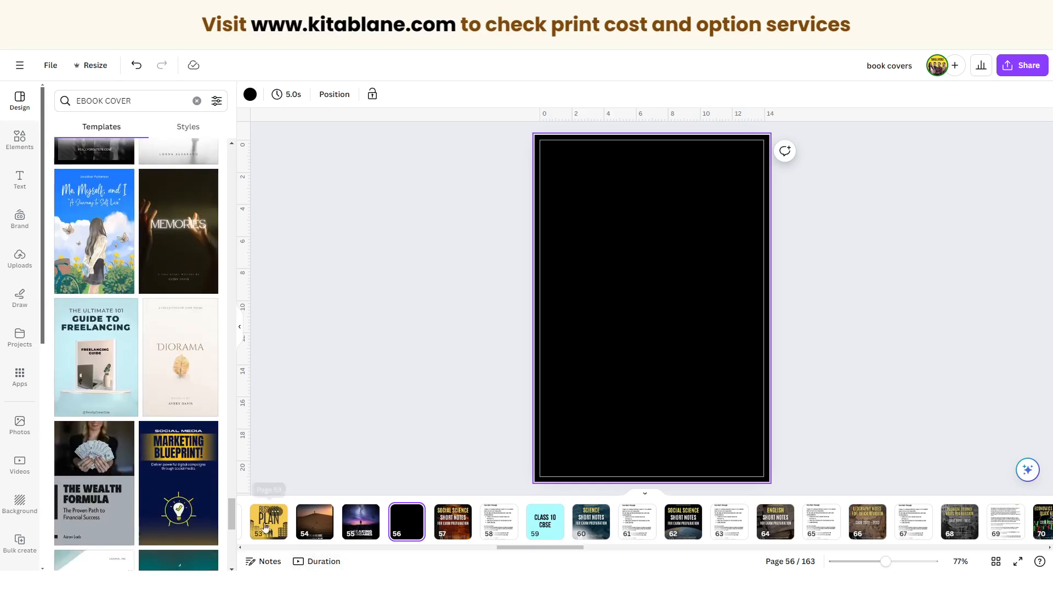
pyautogui.scroll(-3, 188, 458)
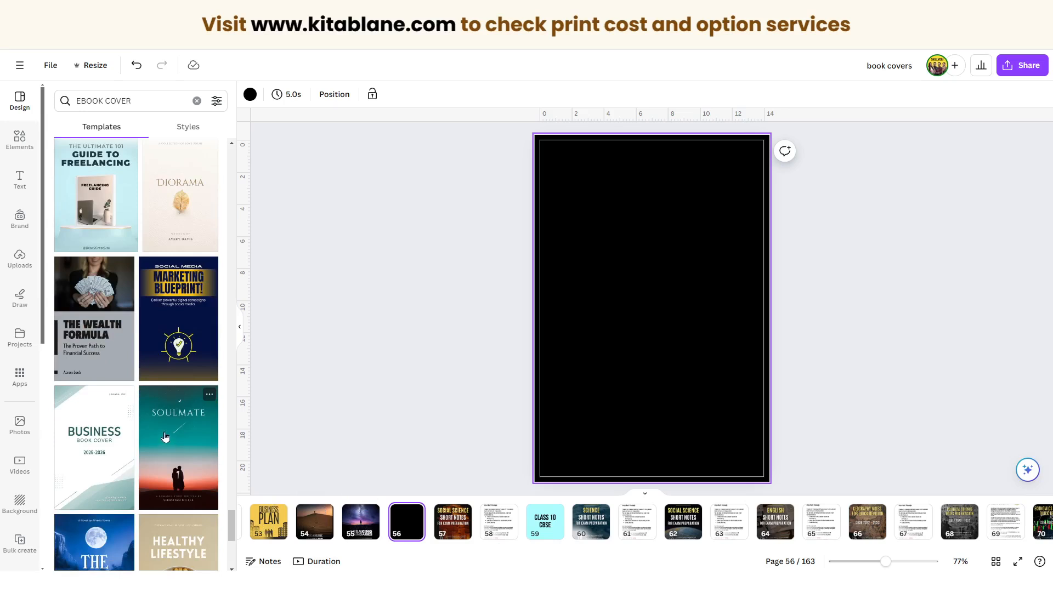
pyautogui.scroll(-6, 164, 437)
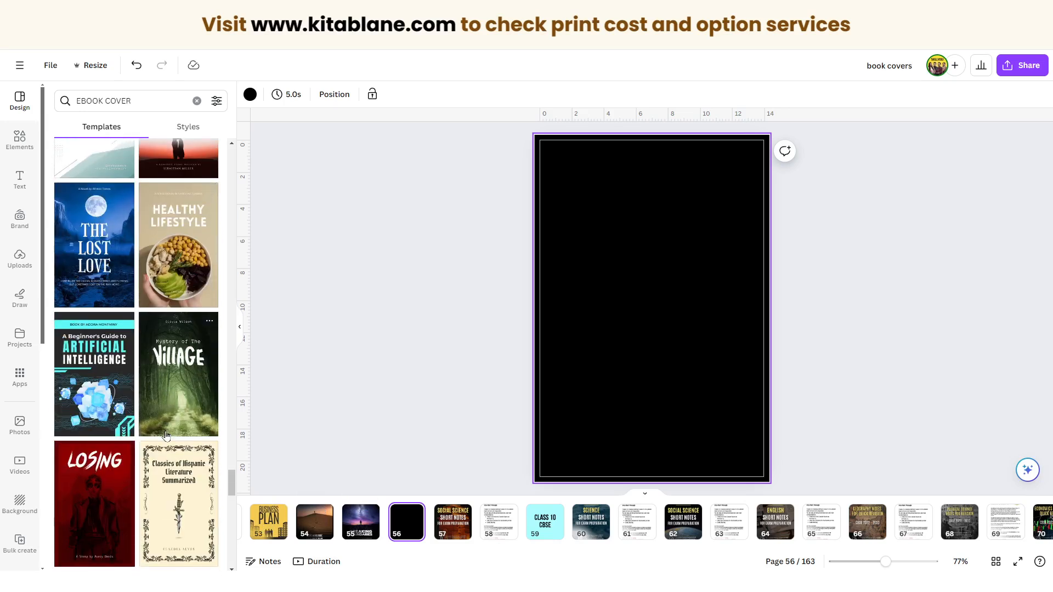
pyautogui.scroll(-8, 166, 436)
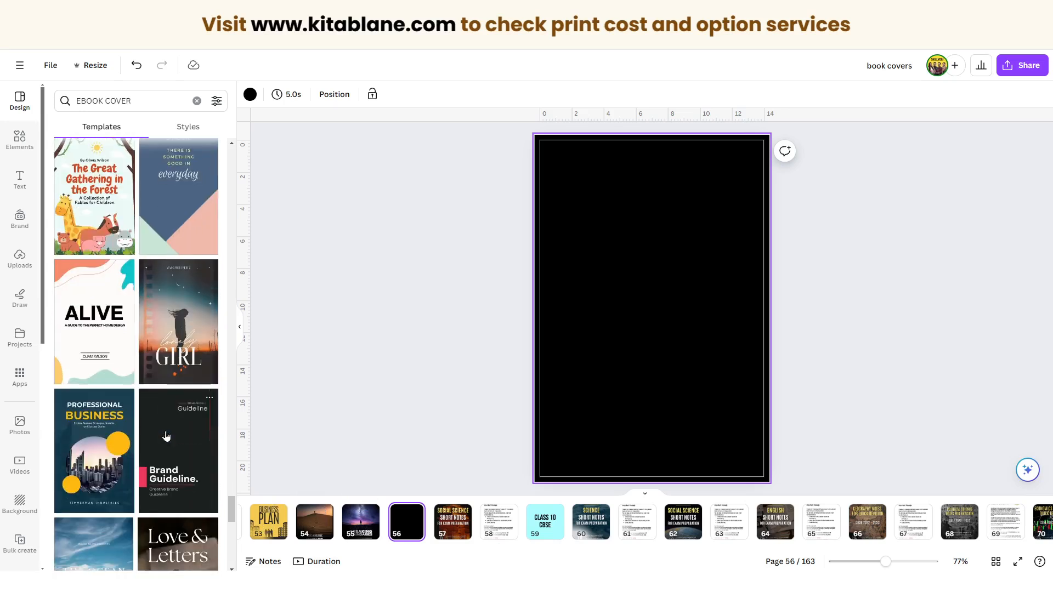
pyautogui.scroll(-2, 166, 436)
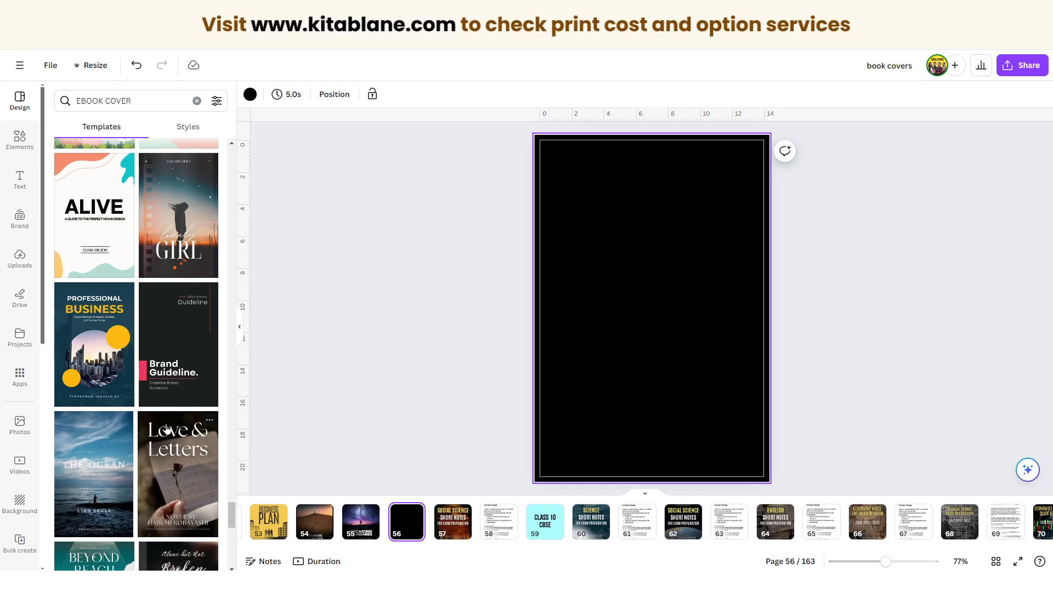
pyautogui.scroll(-3, 170, 355)
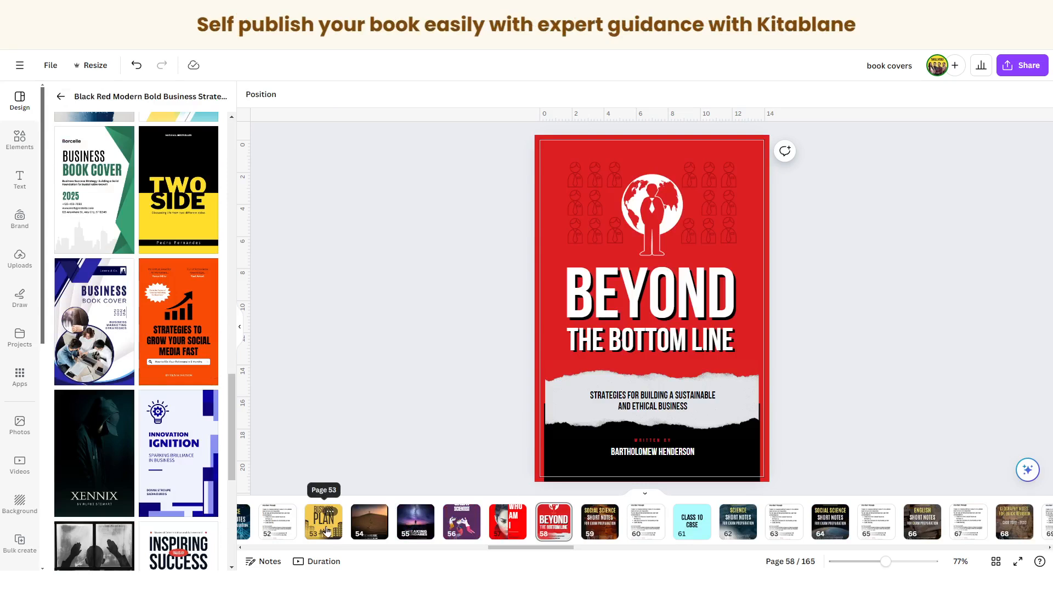
# Step: Examine the sample book covers on pages 53 to 59 of the design and compare their layouts
pyautogui.click(327, 530)
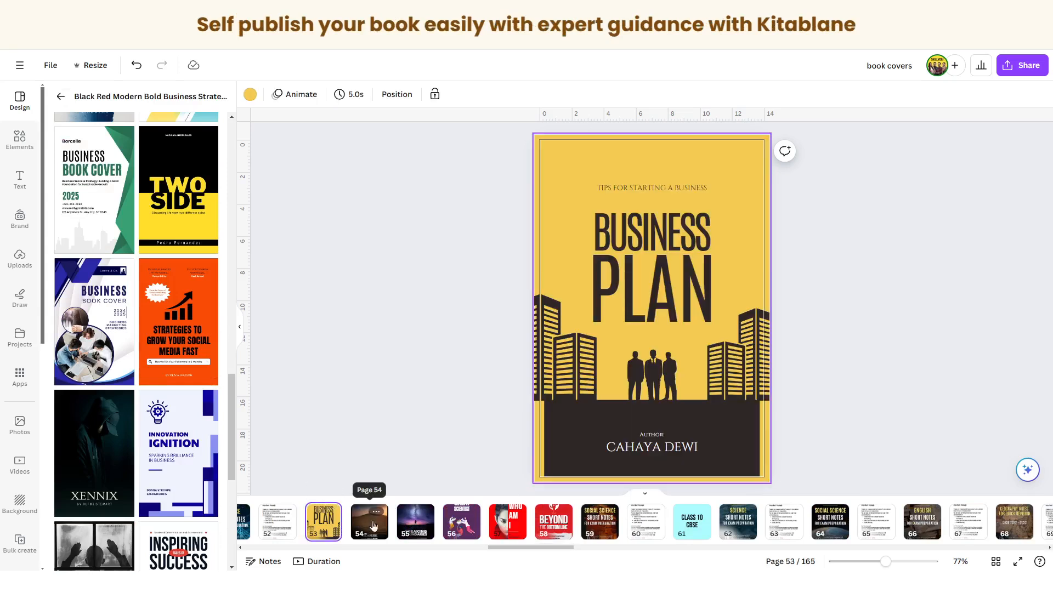
pyautogui.click(373, 527)
pyautogui.click(416, 525)
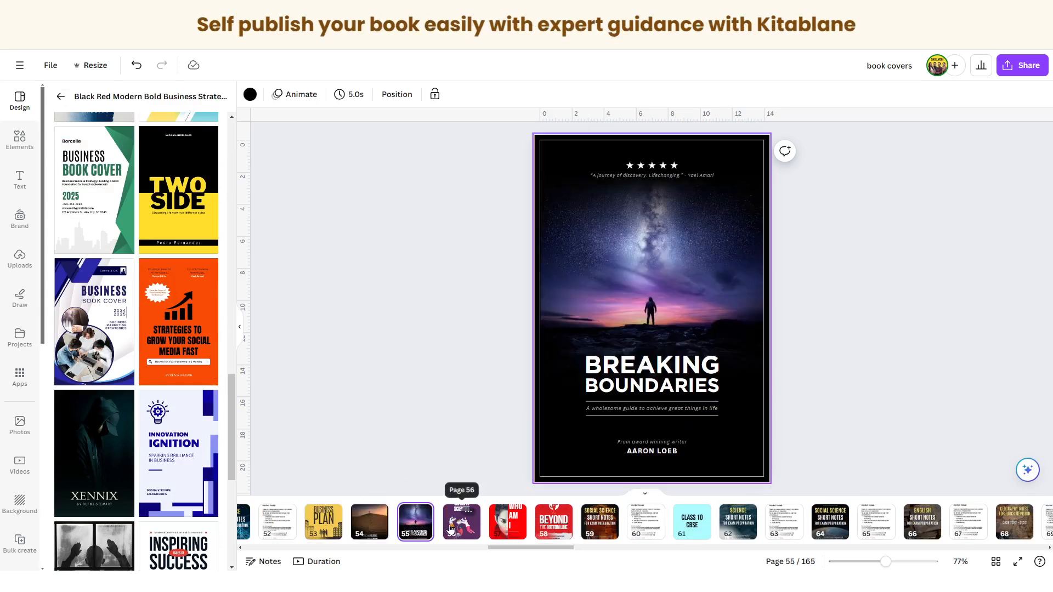
pyautogui.click(451, 529)
pyautogui.click(503, 530)
pyautogui.click(553, 528)
pyautogui.click(604, 528)
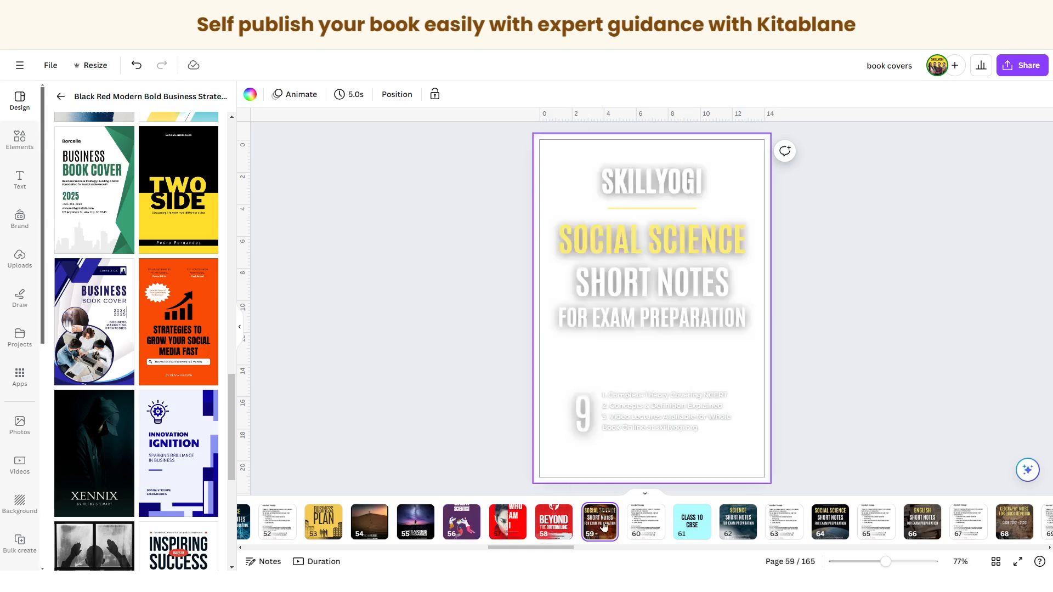
pyautogui.click(571, 530)
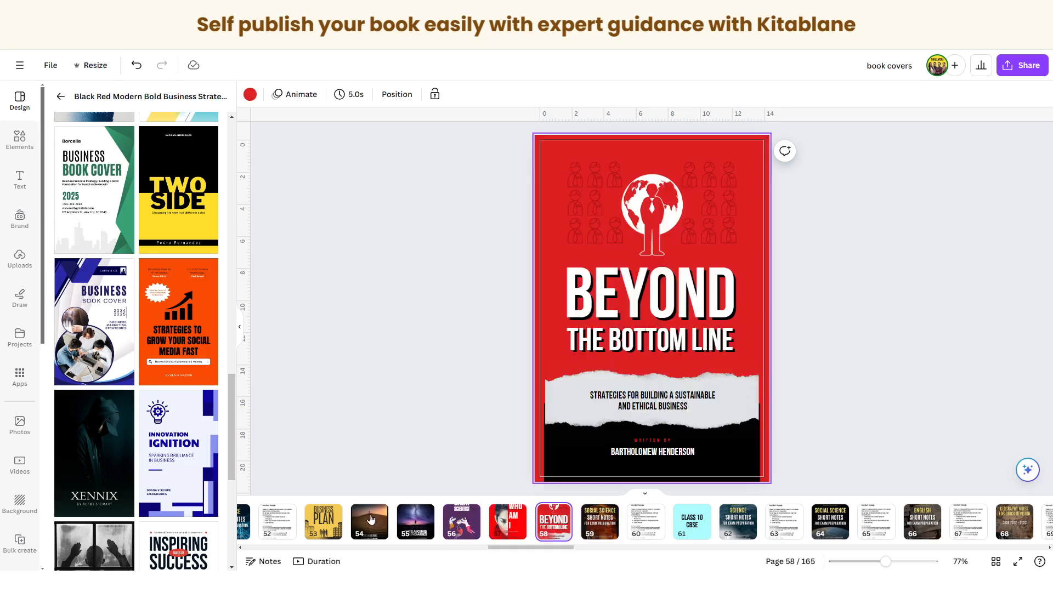
pyautogui.click(456, 524)
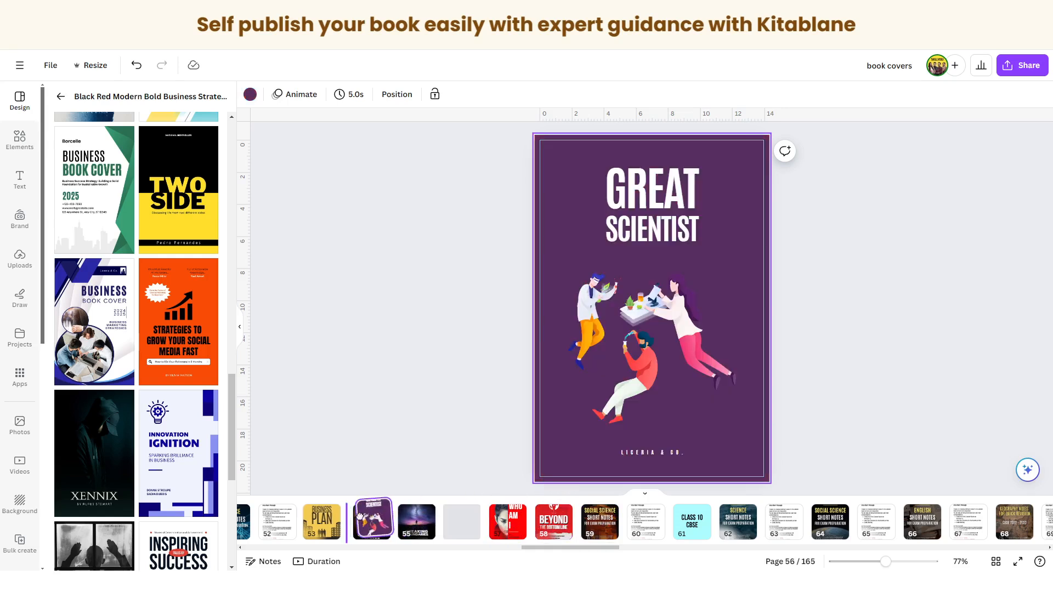
pyautogui.moveTo(456, 520); pyautogui.dragTo(422, 525)
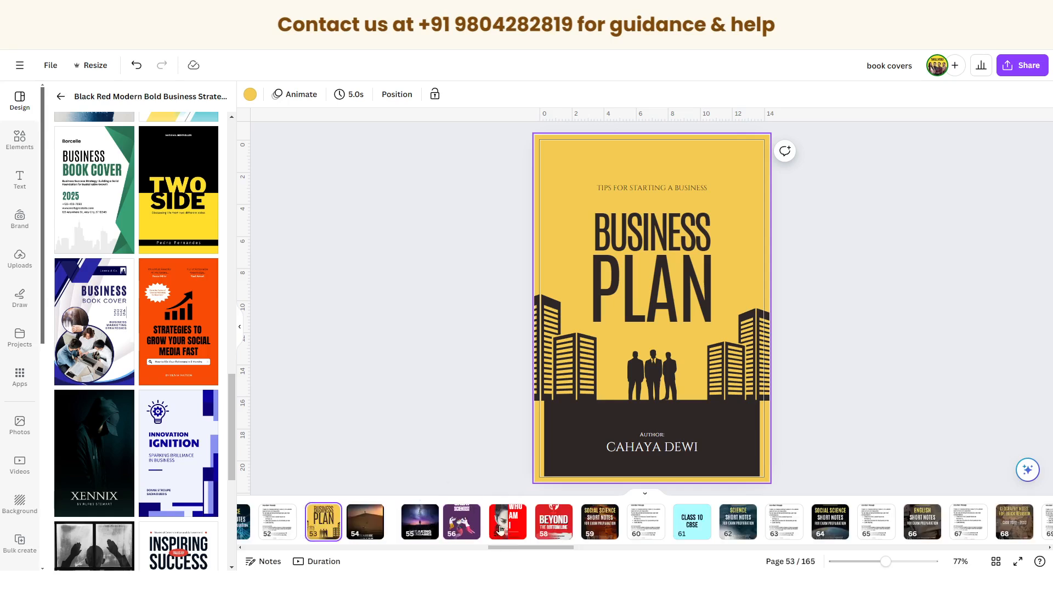
pyautogui.click(406, 524)
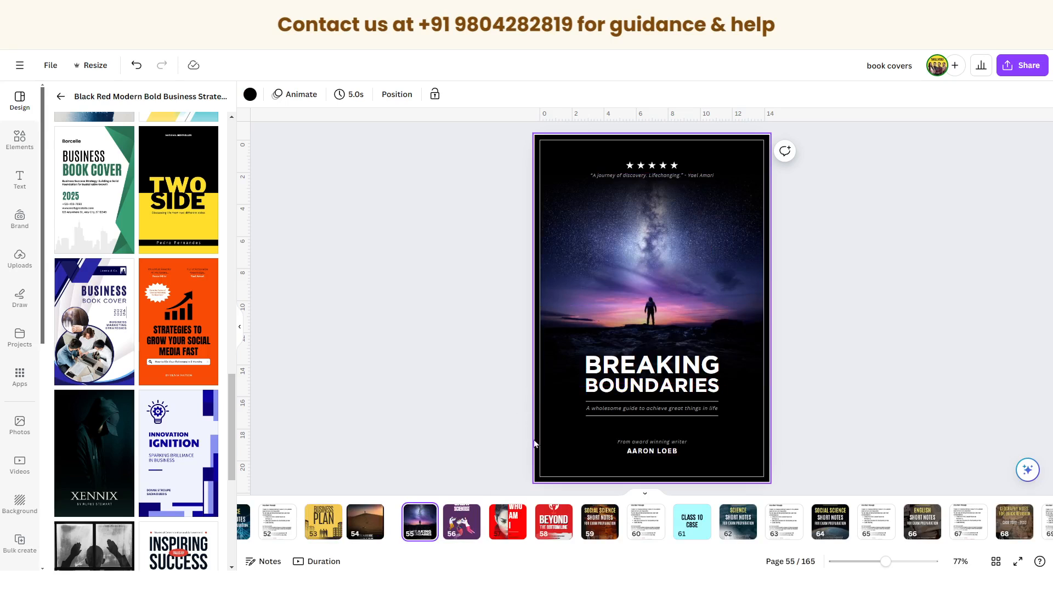
pyautogui.click(324, 521)
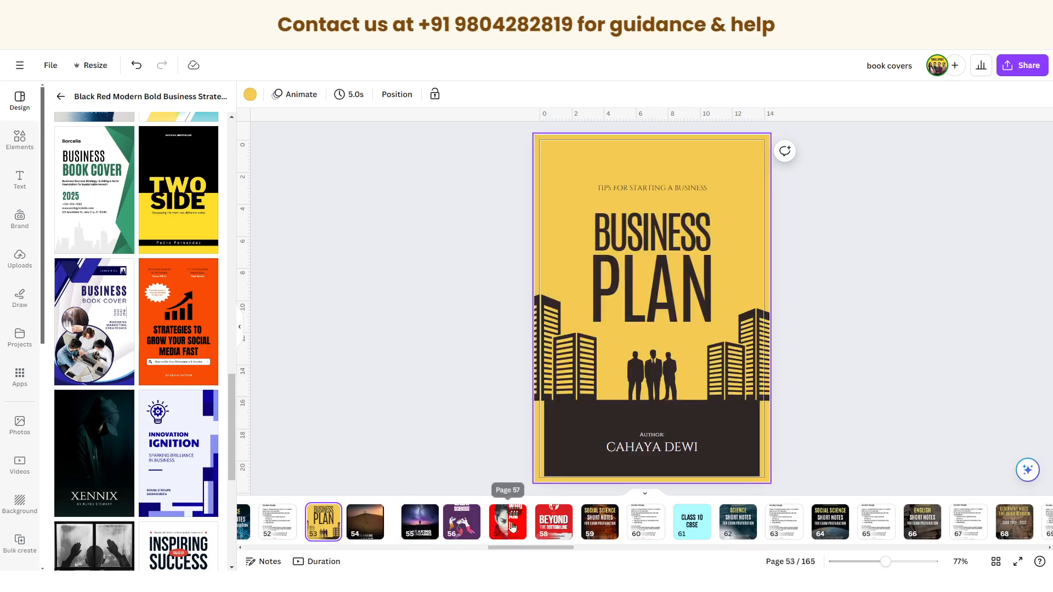
pyautogui.click(553, 527)
pyautogui.click(518, 531)
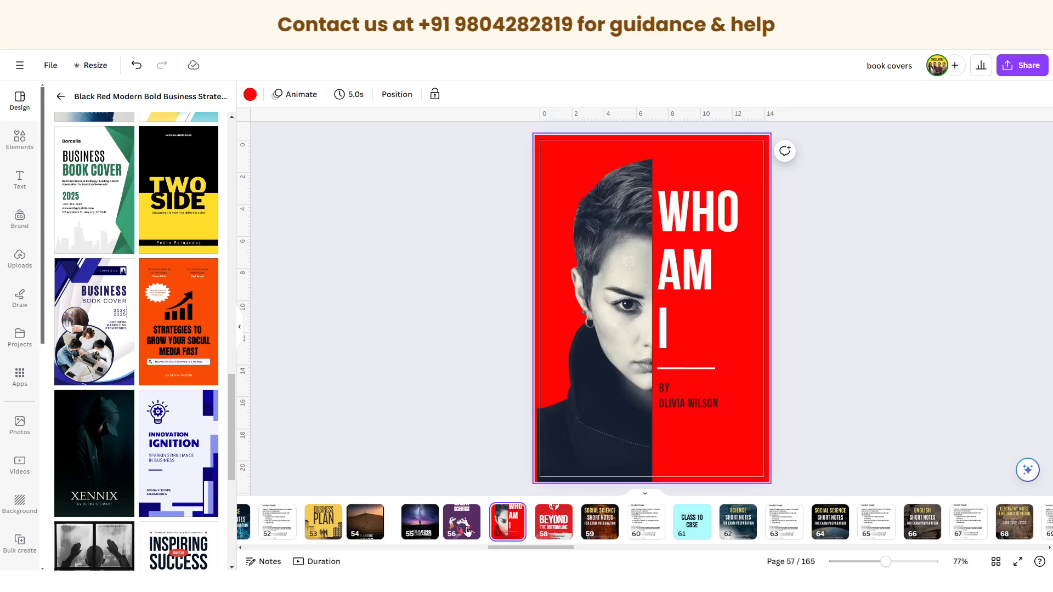
pyautogui.click(467, 532)
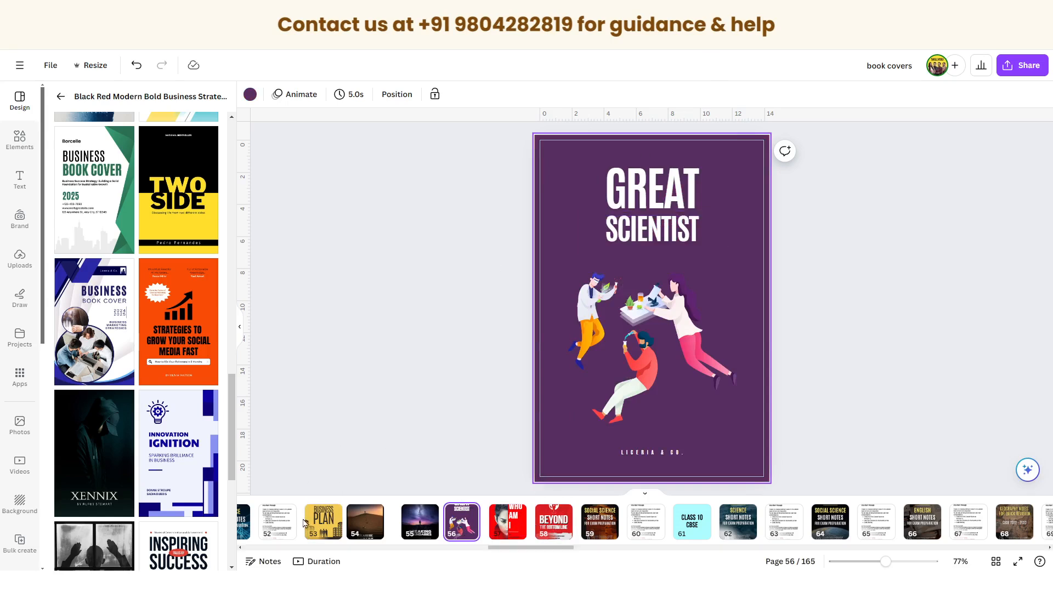
# Step: Insert a blank page after page 52 and add a heading reading "CBSE" in the upper part of the page
pyautogui.click(307, 513)
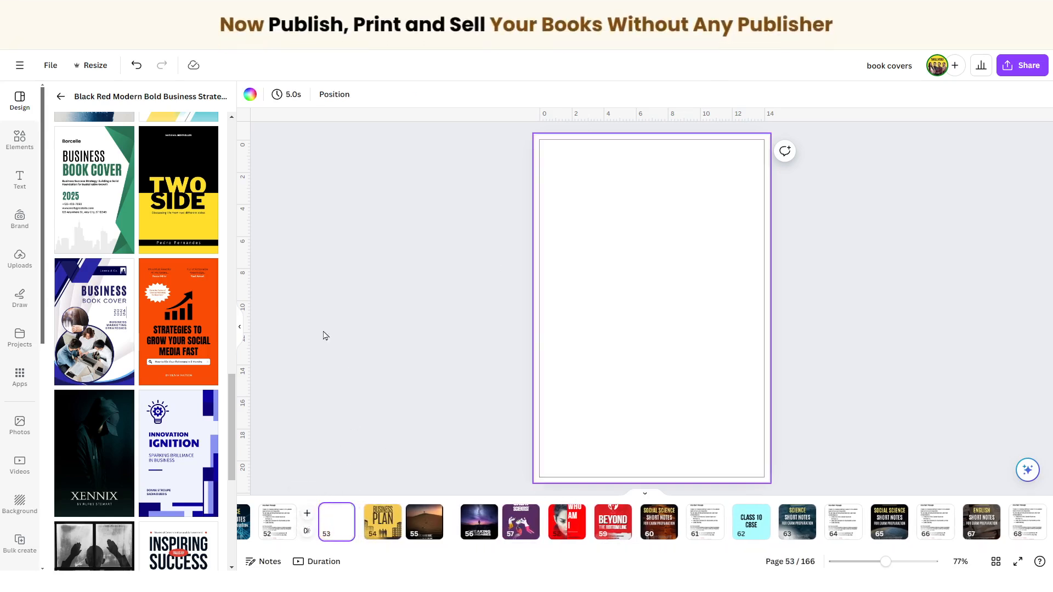
pyautogui.click(20, 180)
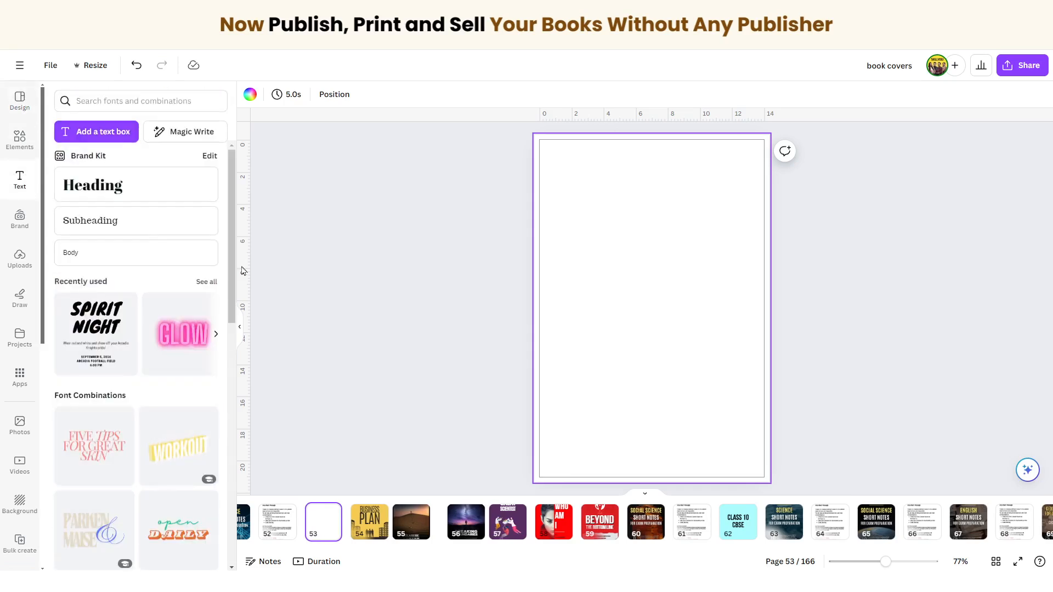
pyautogui.click(86, 180)
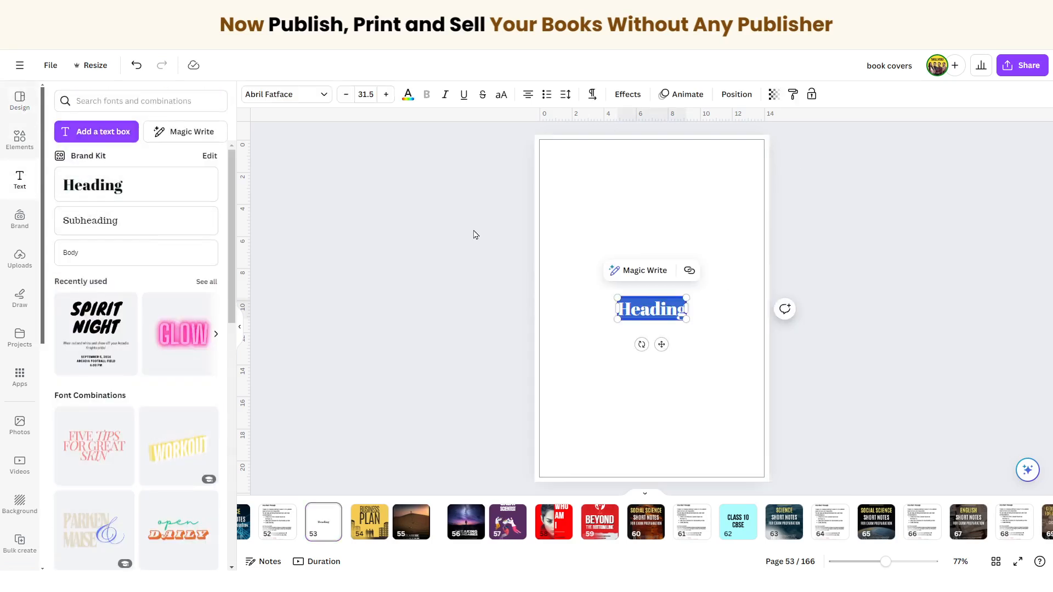
pyautogui.write('CBSE')
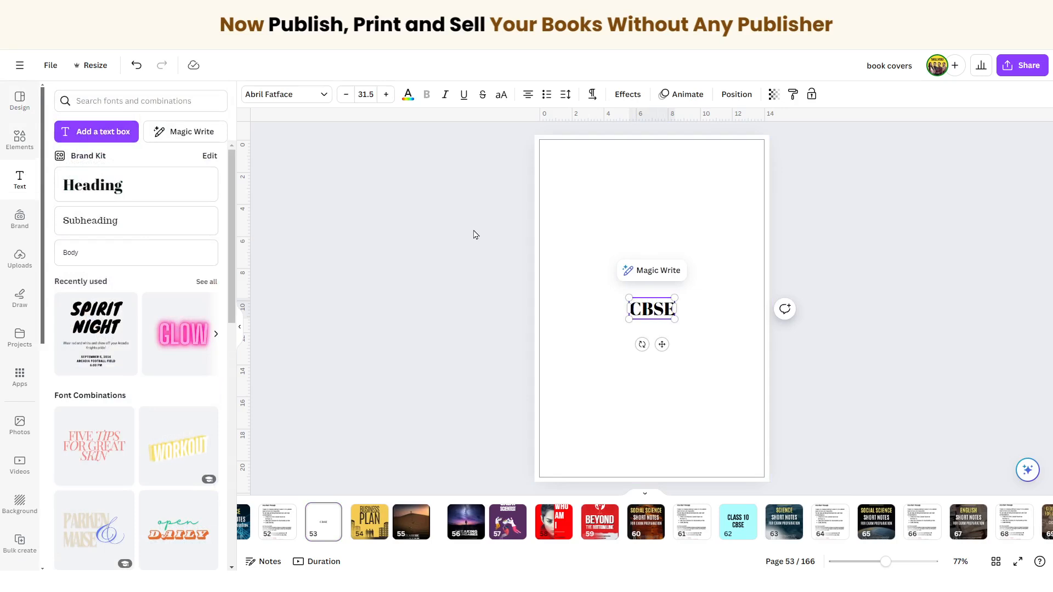
pyautogui.click(605, 187)
# Step: Place a copy of the heading below CBSE and change its text to "SOCIAL SCIENCE"
pyautogui.moveTo(650, 308); pyautogui.dragTo(650, 272)
pyautogui.doubleClick(649, 272)
pyautogui.write('SOCIA')
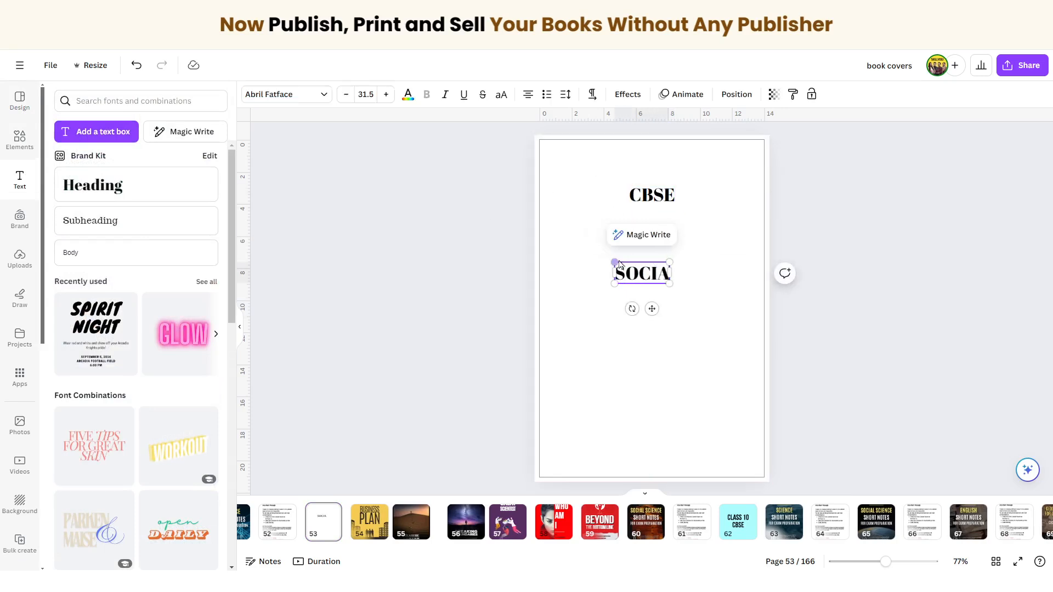
pyautogui.write('L SCIENCE')
pyautogui.click(720, 237)
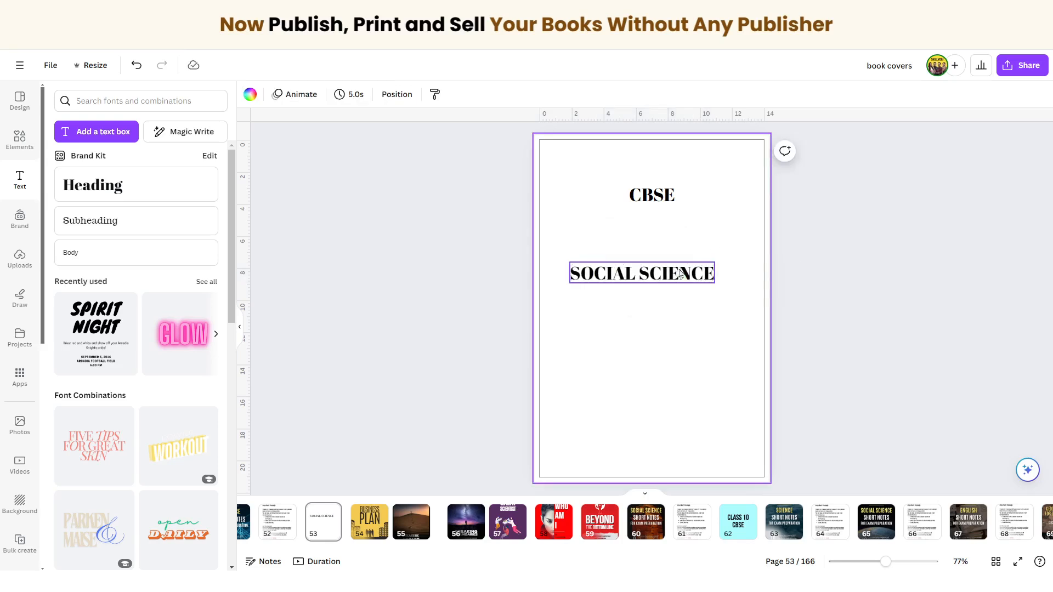
# Step: Duplicate the SOCIAL SCIENCE heading directly beneath it and change the copy's text to "CLASS 9"
pyautogui.click(667, 279)
pyautogui.hotkey('ctrl', 'd')
pyautogui.doubleClick(662, 311)
pyautogui.write('CLASS NA')
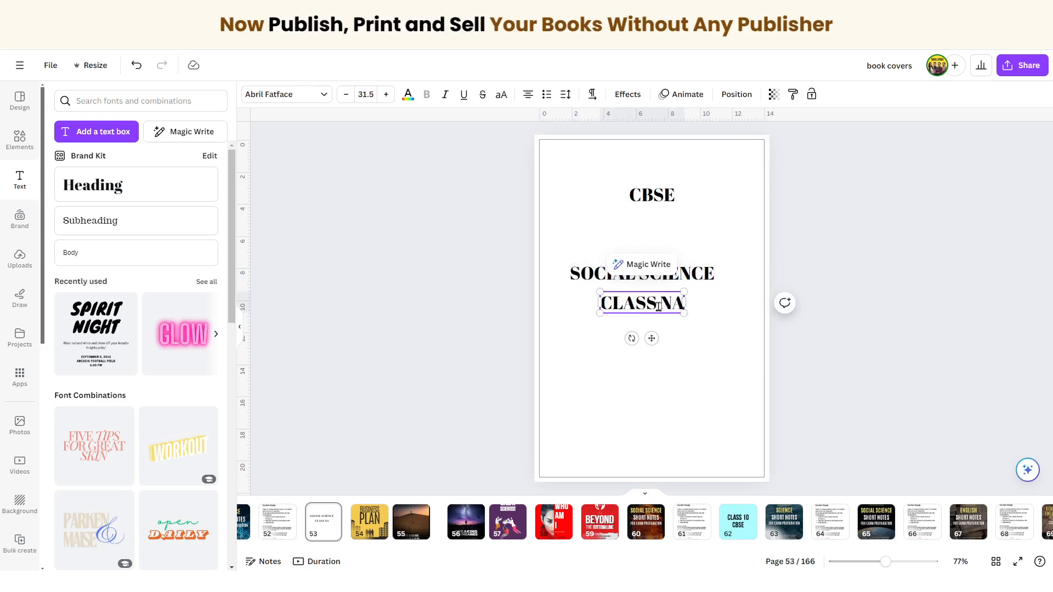
pyautogui.press('BackSpace')
pyautogui.press('BackSpace')
pyautogui.write('9')
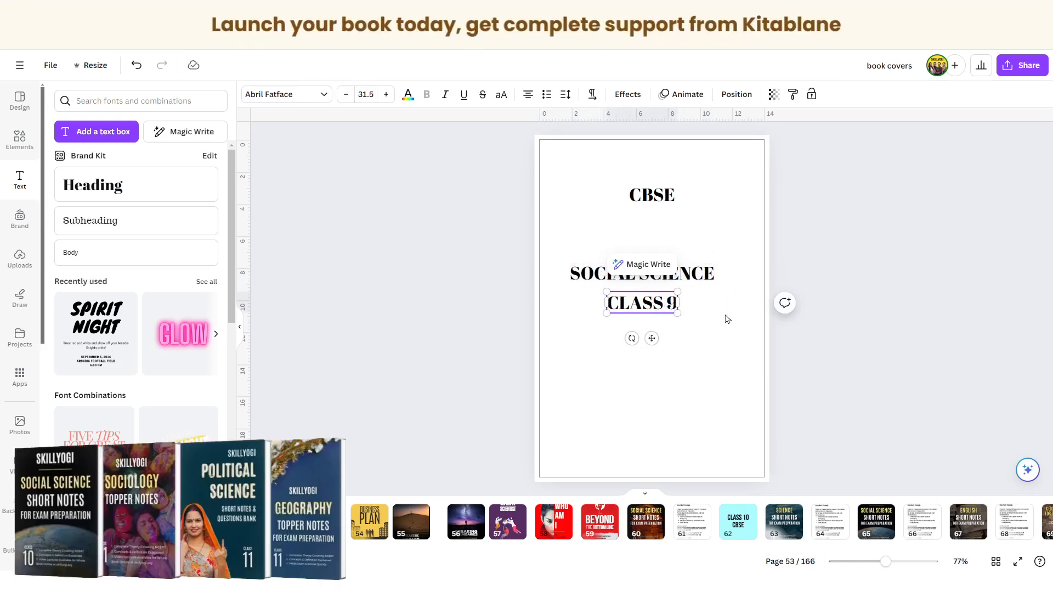
# Step: Duplicate the SOCIAL SCIENCE heading below CLASS 9 and change the copy's text to "NOTES & QUESTION BANK"
pyautogui.click(692, 276)
pyautogui.hotkey('ctrl', 'd')
pyautogui.doubleClick(685, 354)
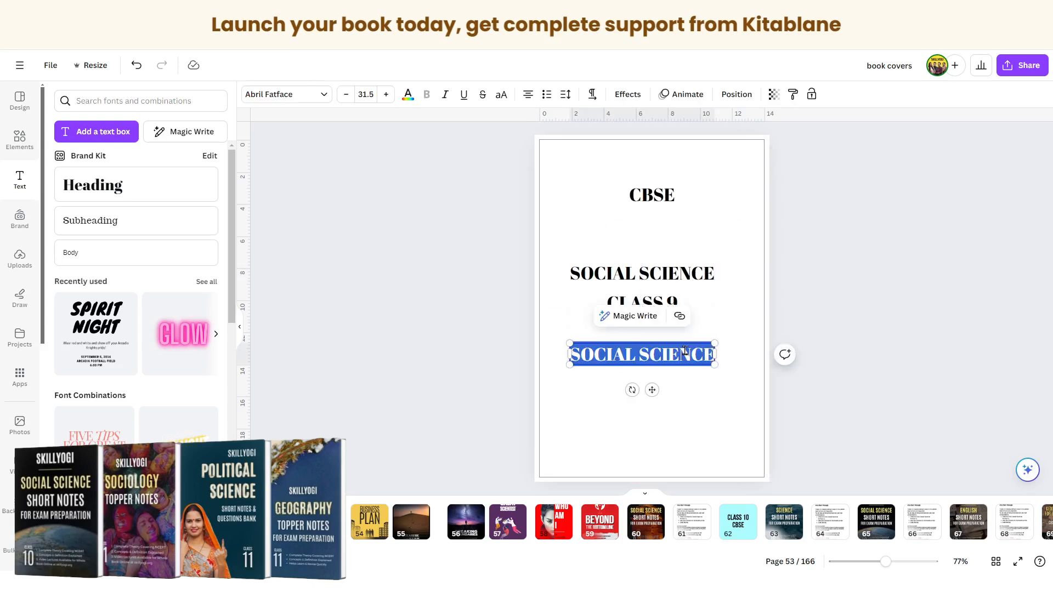
pyautogui.write('NOTE')
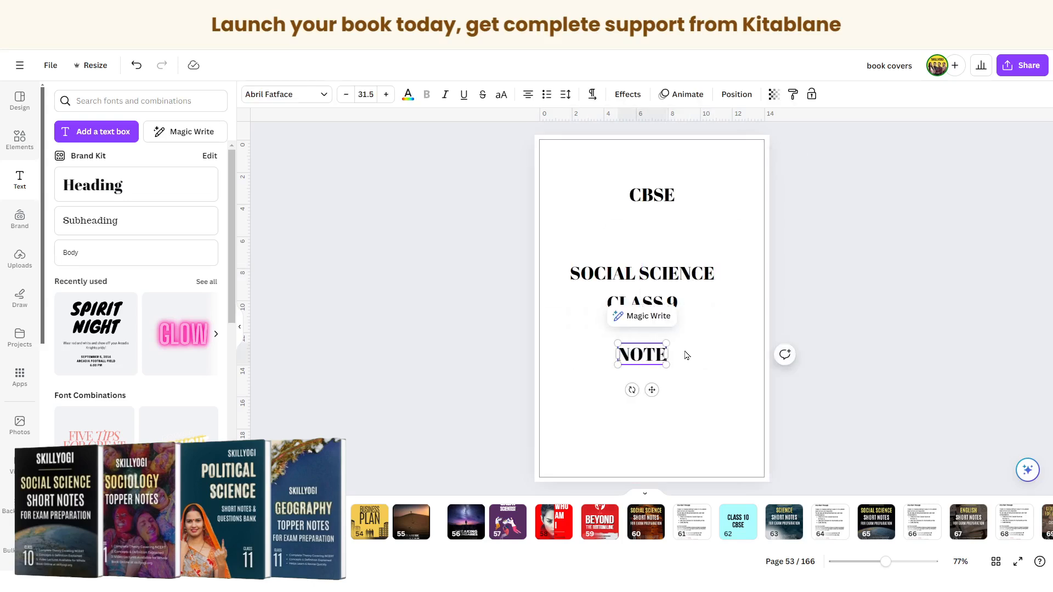
pyautogui.write('S & QUESTION BANK')
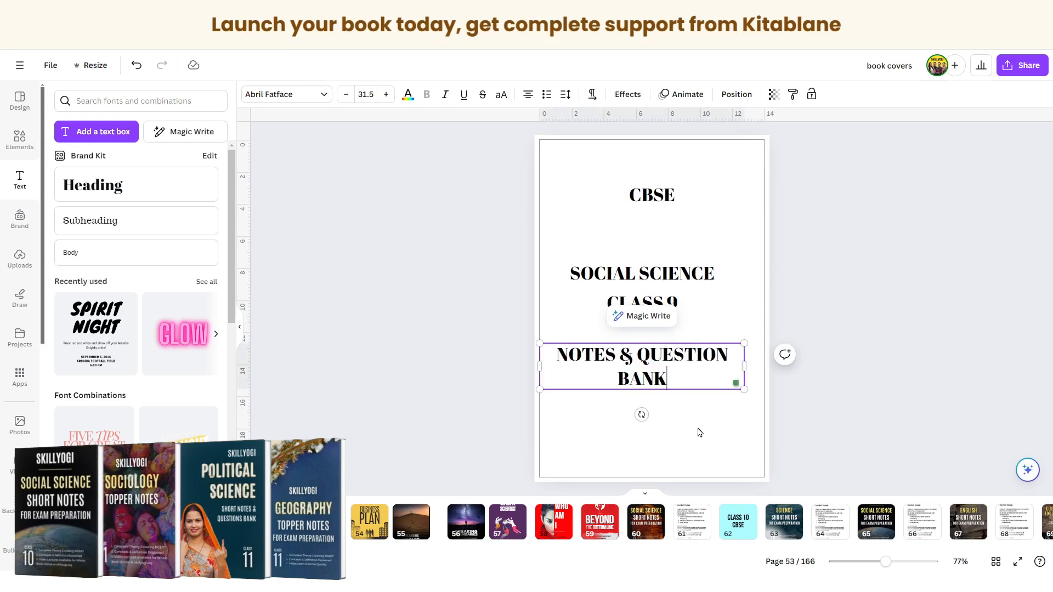
# Step: Duplicate the NOTES & QUESTION BANK heading directly beneath it and change the copy's text to "GUIDE BOOK"
pyautogui.hotkey('ctrl', 'd')
pyautogui.doubleClick(677, 421)
pyautogui.write('GUIDE BOOK')
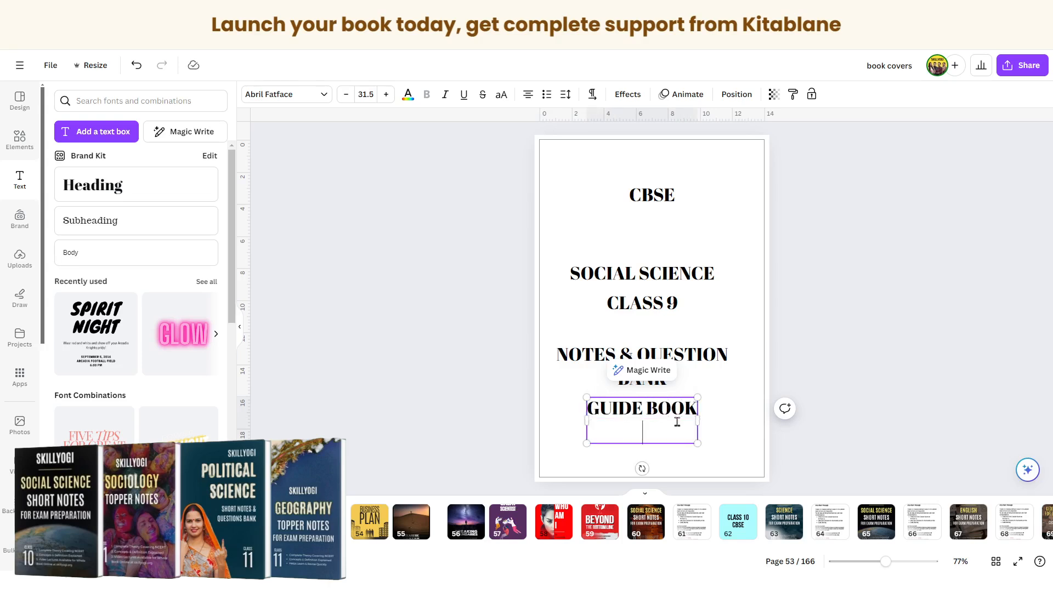
pyautogui.click(793, 364)
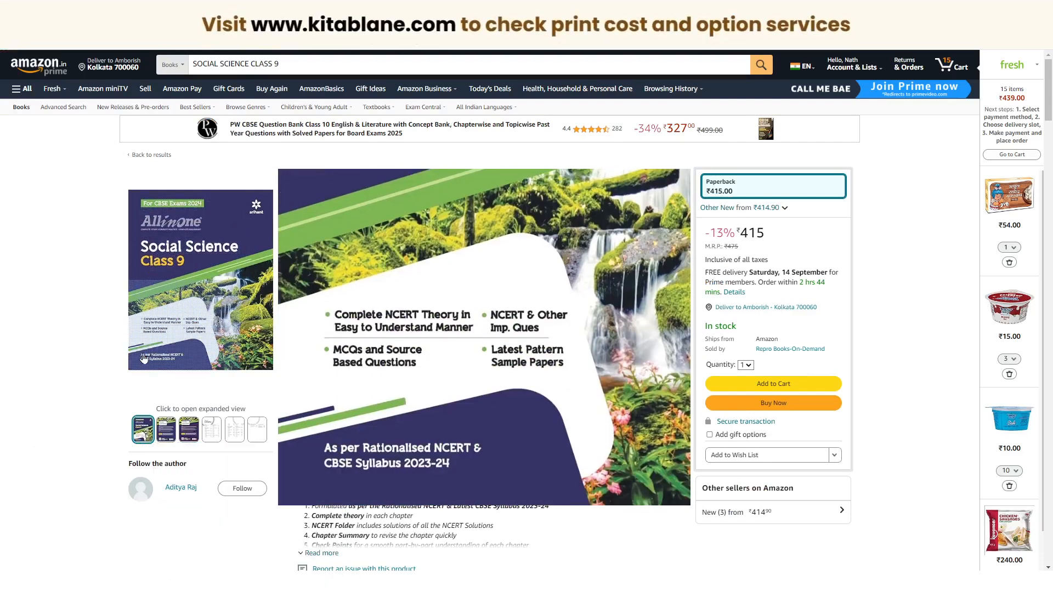
# Step: Examine the covers and preview images of several Class 9 Social Science books on Amazon
pyautogui.click(192, 9)
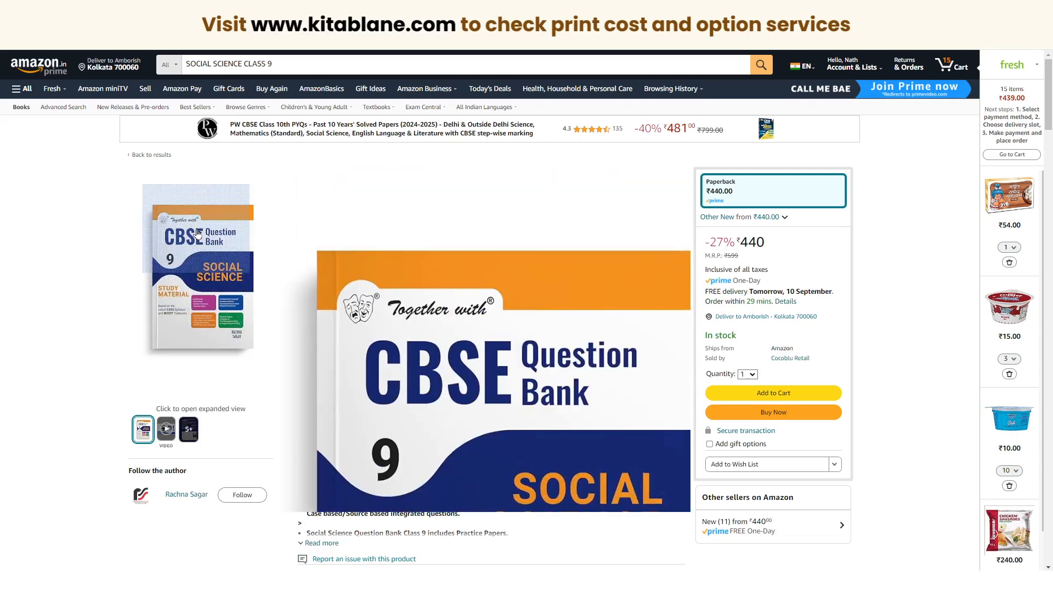
pyautogui.click(581, 10)
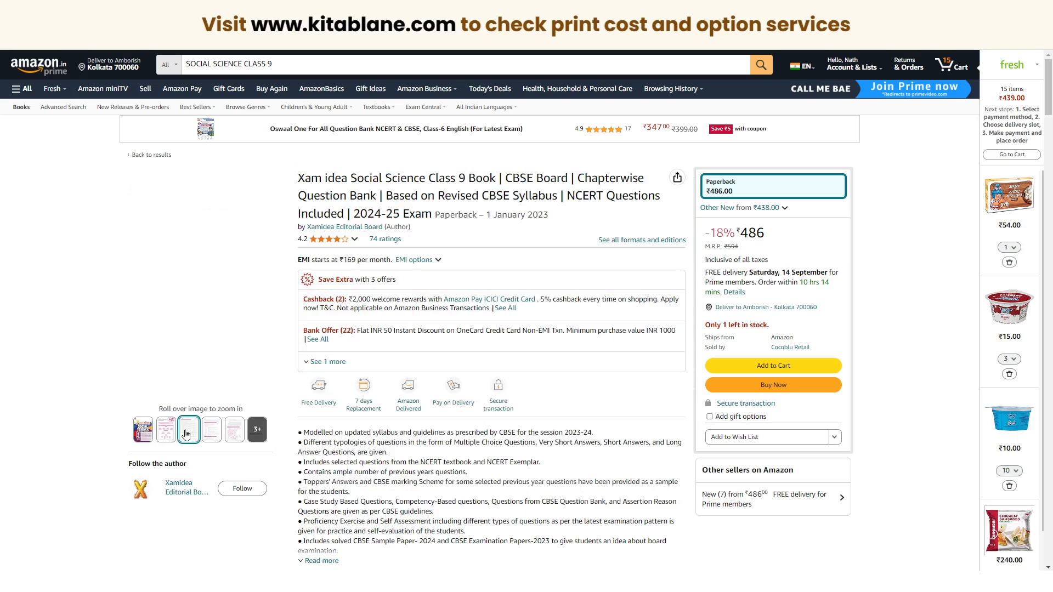
pyautogui.moveTo(200, 321)
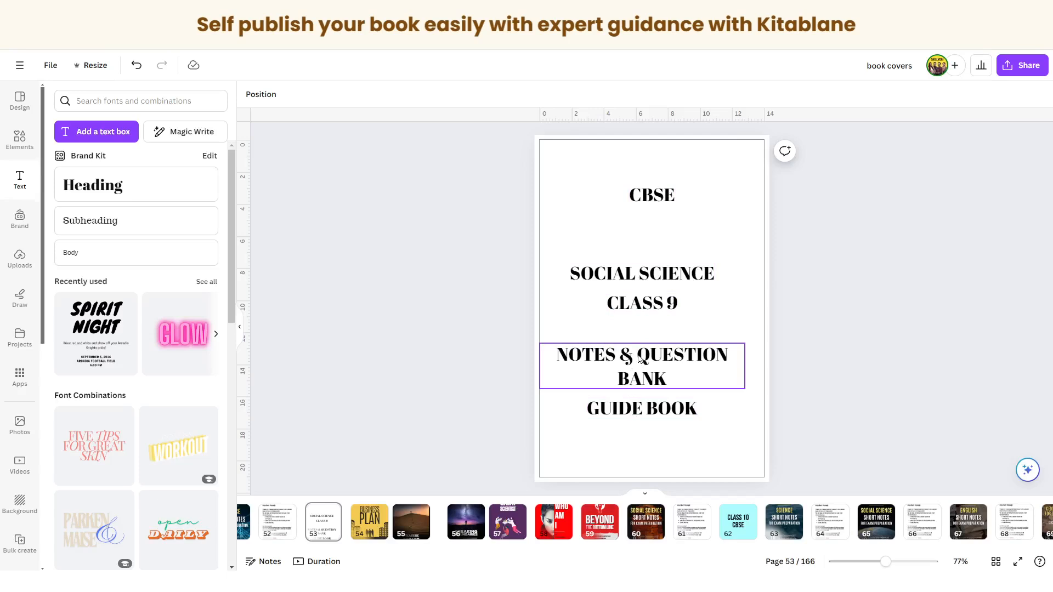
# Step: Return to the Canva design and review the sample covers on pages 54, 57, 58 and 59
pyautogui.click(377, 528)
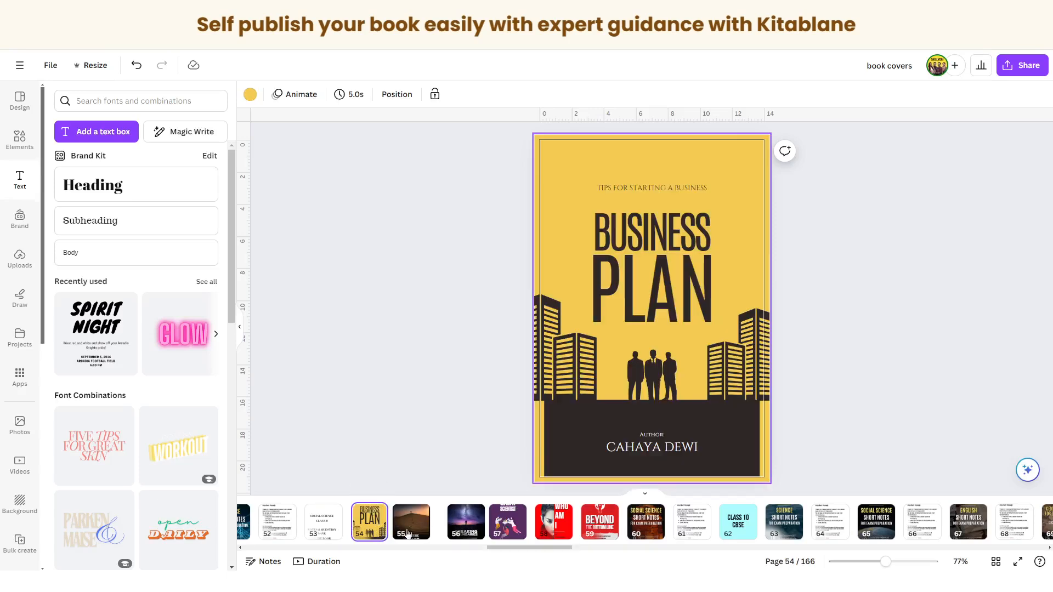
pyautogui.click(509, 526)
pyautogui.click(556, 524)
pyautogui.click(599, 530)
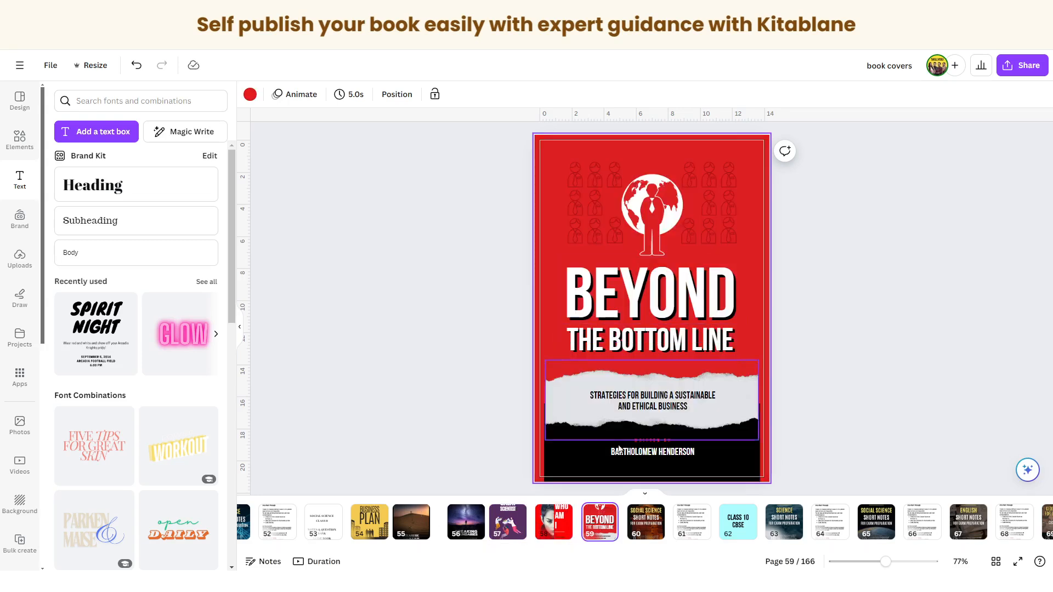
# Step: On page 53, duplicate the CBSE heading, change the upper one to "SKILLYOGI" and move the other down just above SOCIAL SCIENCE
pyautogui.click(322, 524)
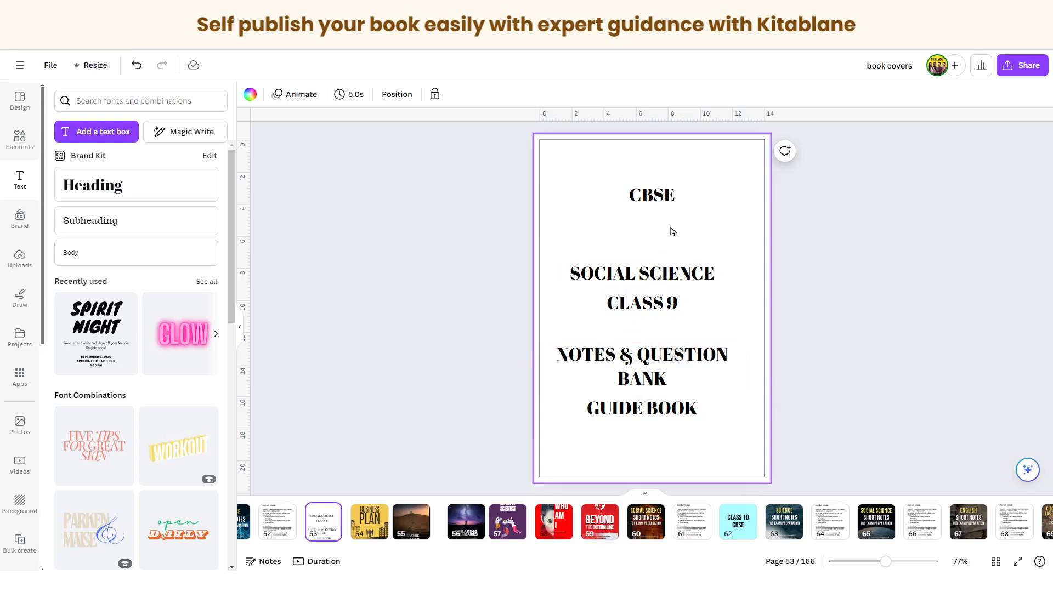
pyautogui.click(658, 202)
pyautogui.hotkey('ctrl', 'd')
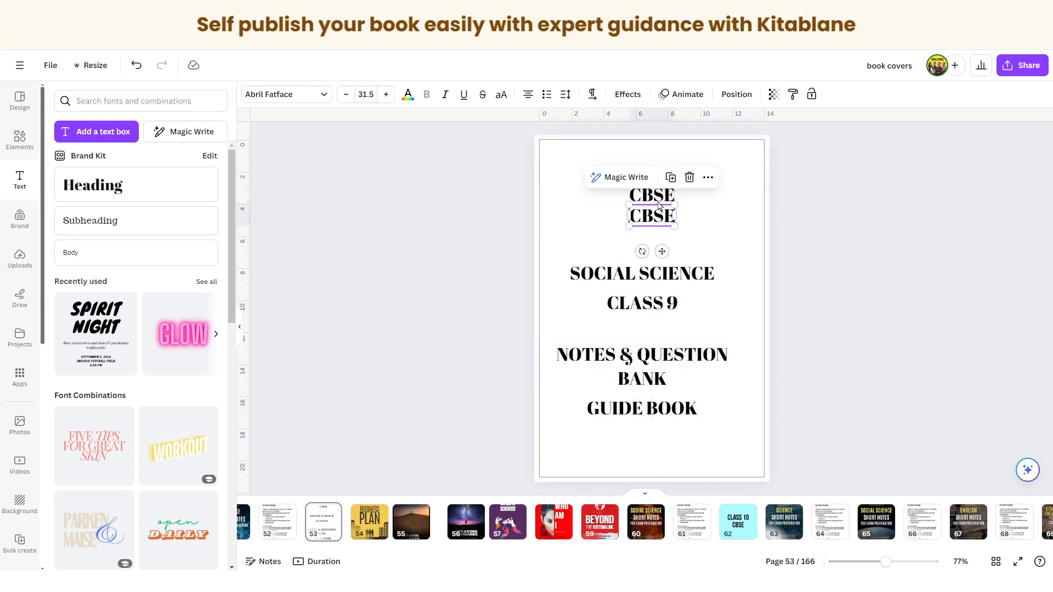
pyautogui.click(658, 201)
pyautogui.click(658, 200)
pyautogui.hotkey('ctrl', 'a')
pyautogui.write('S')
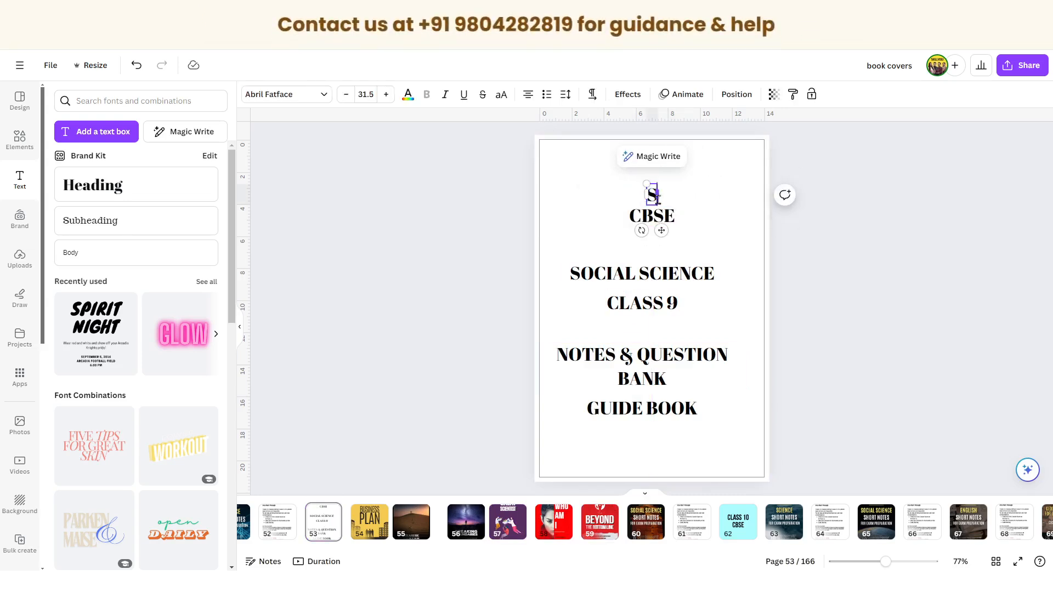
pyautogui.write('KILLYOGI')
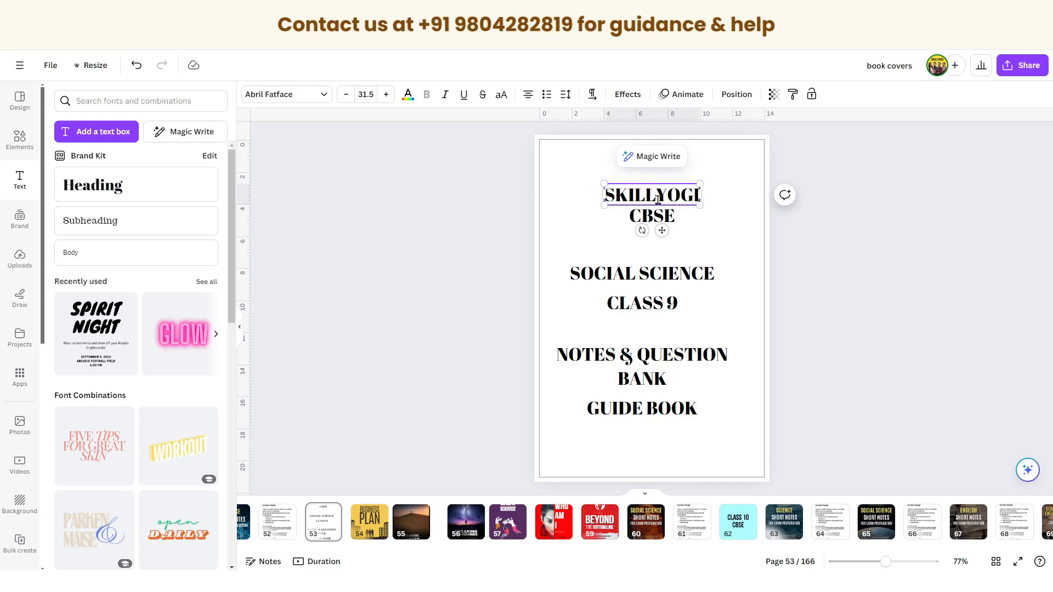
pyautogui.click(712, 249)
pyautogui.moveTo(664, 217); pyautogui.dragTo(664, 236)
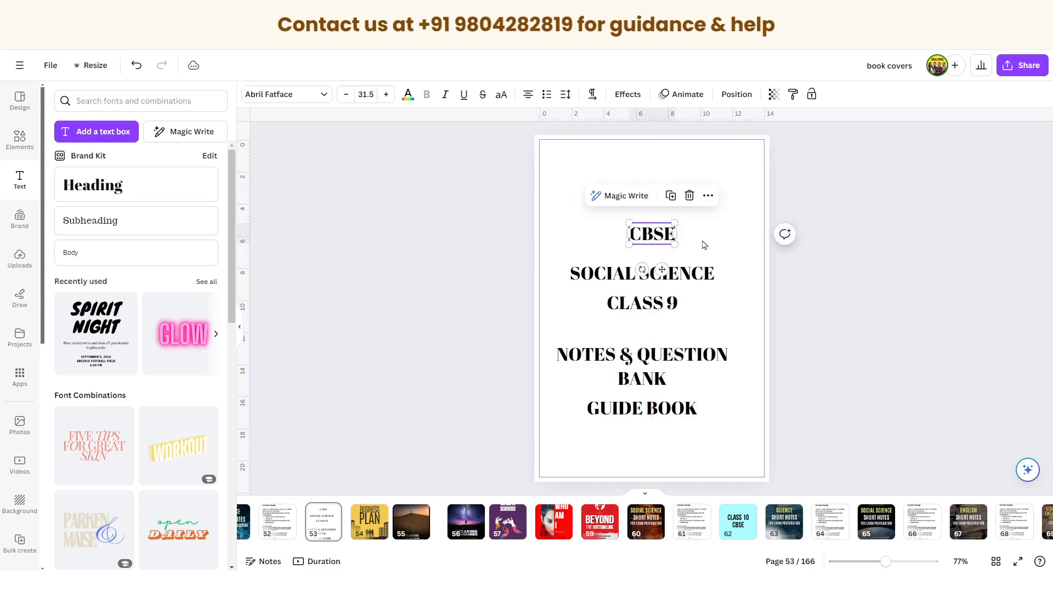
# Step: Change the background of the cover on page 59 to the dark maroon from the Sun Worshipper palette
pyautogui.click(587, 524)
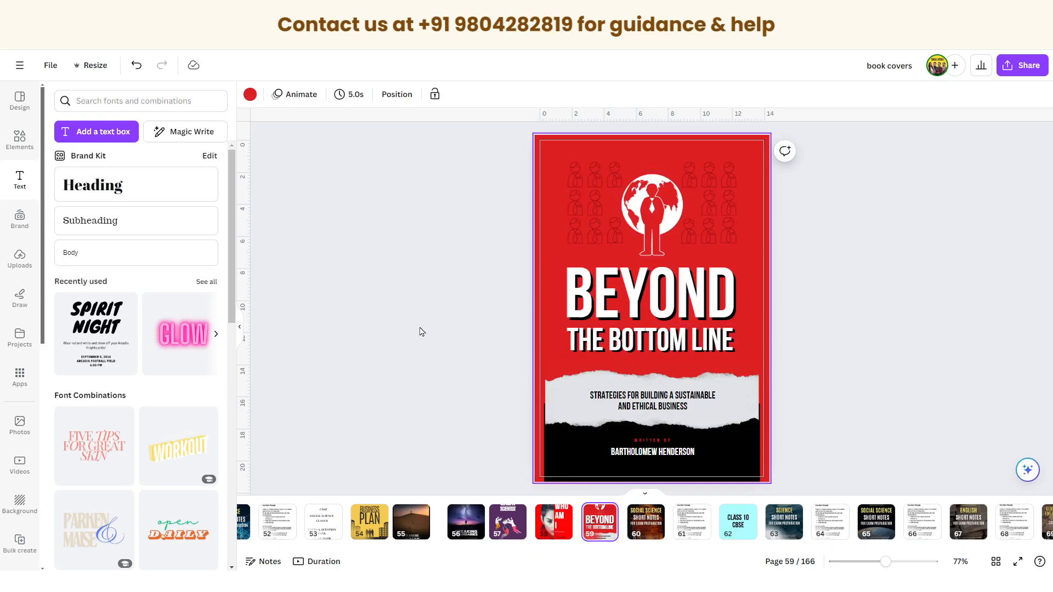
pyautogui.click(541, 149)
pyautogui.click(251, 97)
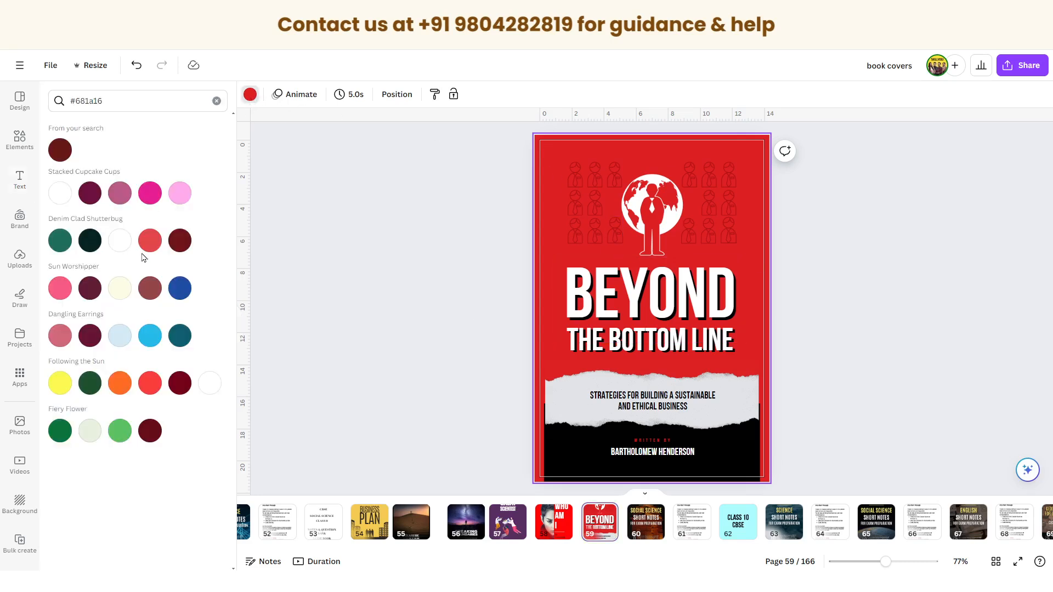
pyautogui.click(60, 241)
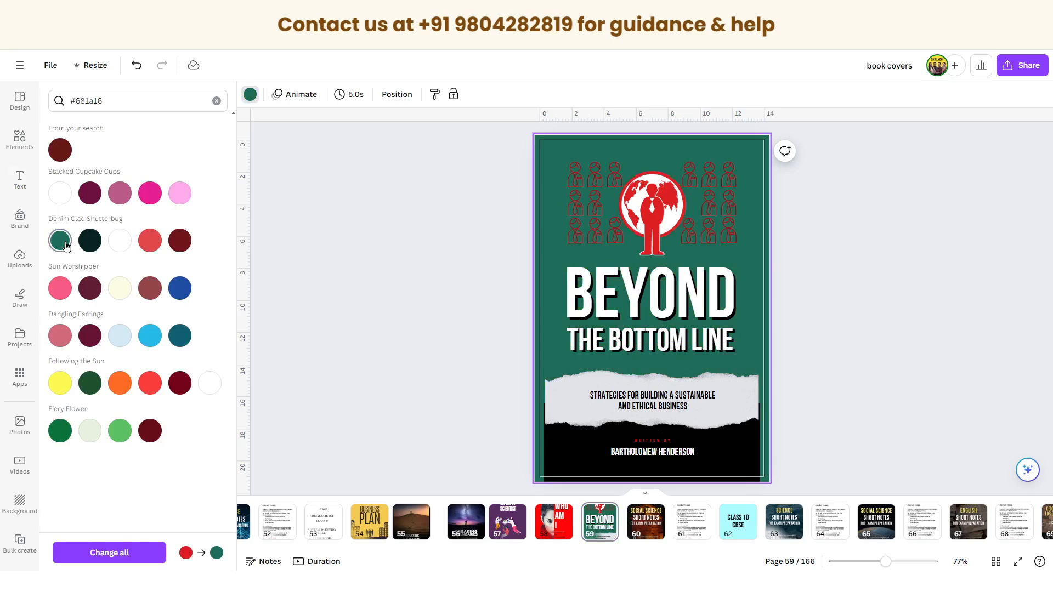
pyautogui.click(93, 295)
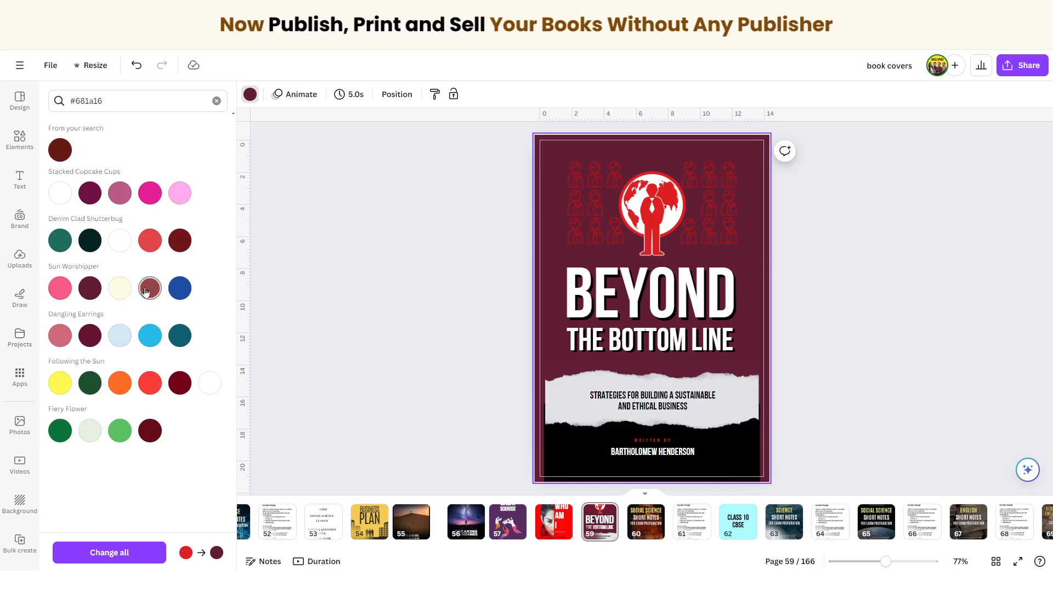
# Step: Try pink, deep red, green, orange, light blue and teal backgrounds on the page 59 cover, returning to the Sun Worshipper maroon
pyautogui.click(60, 289)
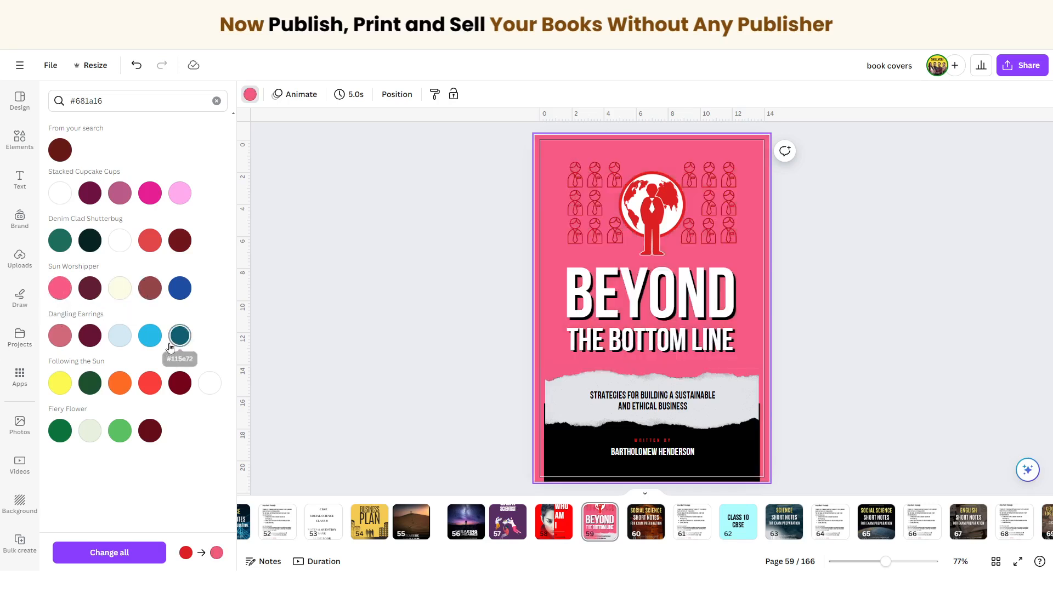
pyautogui.click(182, 392)
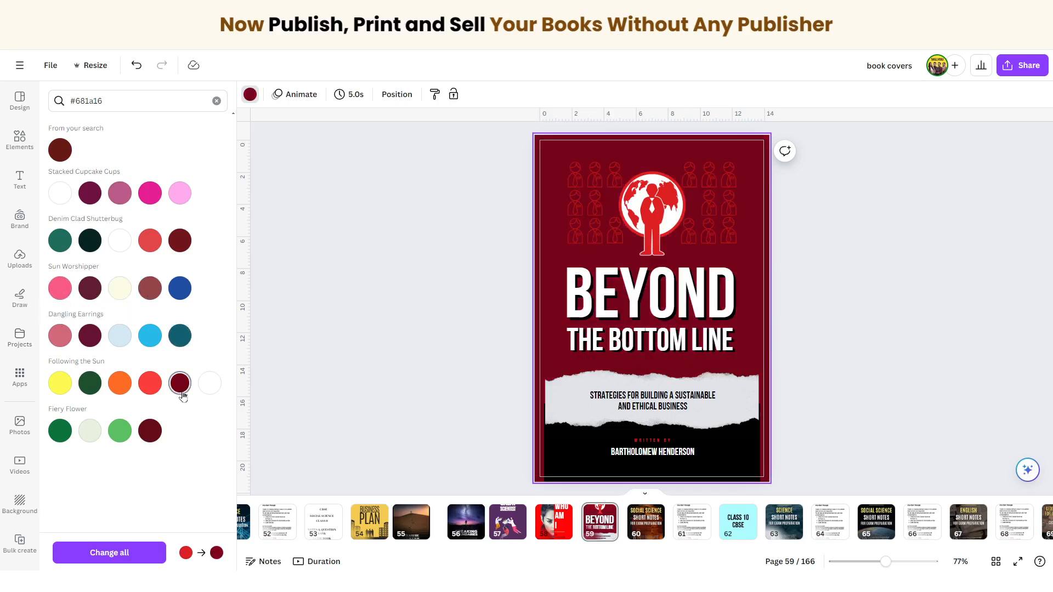
pyautogui.click(125, 431)
pyautogui.click(64, 435)
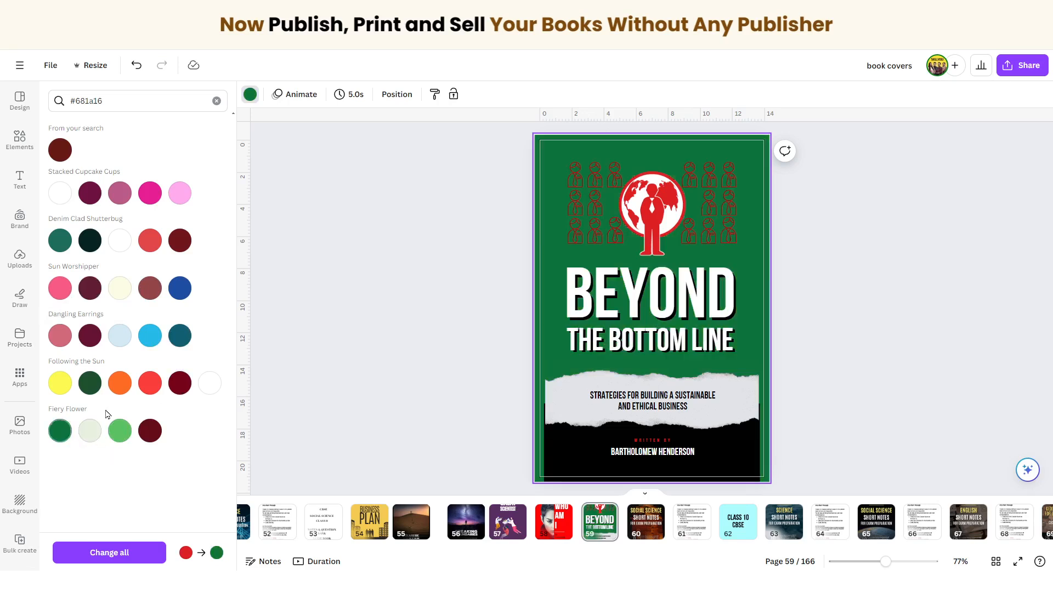
pyautogui.click(119, 384)
pyautogui.click(149, 336)
pyautogui.click(180, 335)
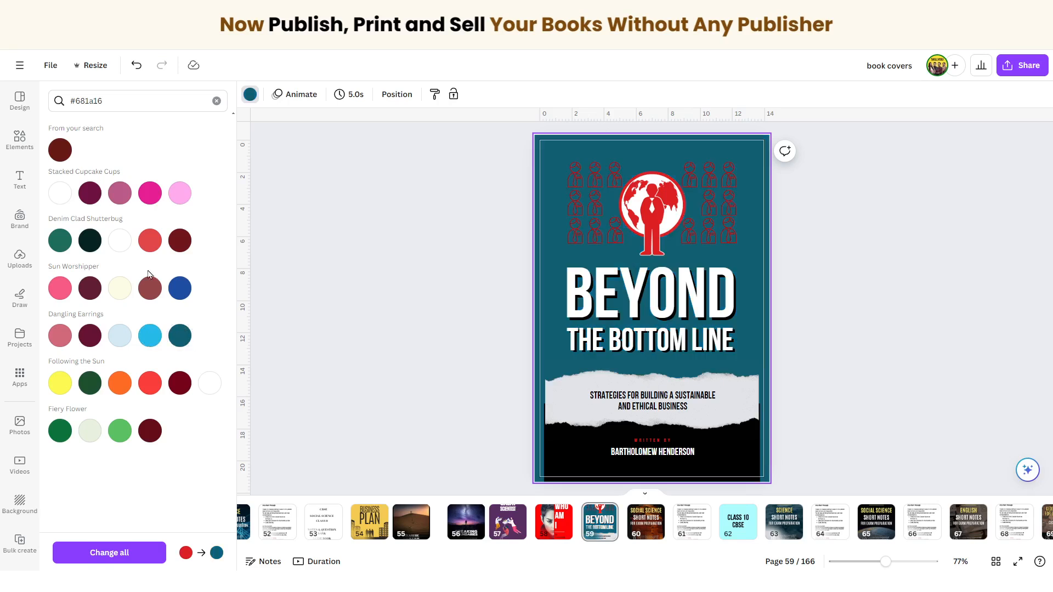
pyautogui.click(90, 288)
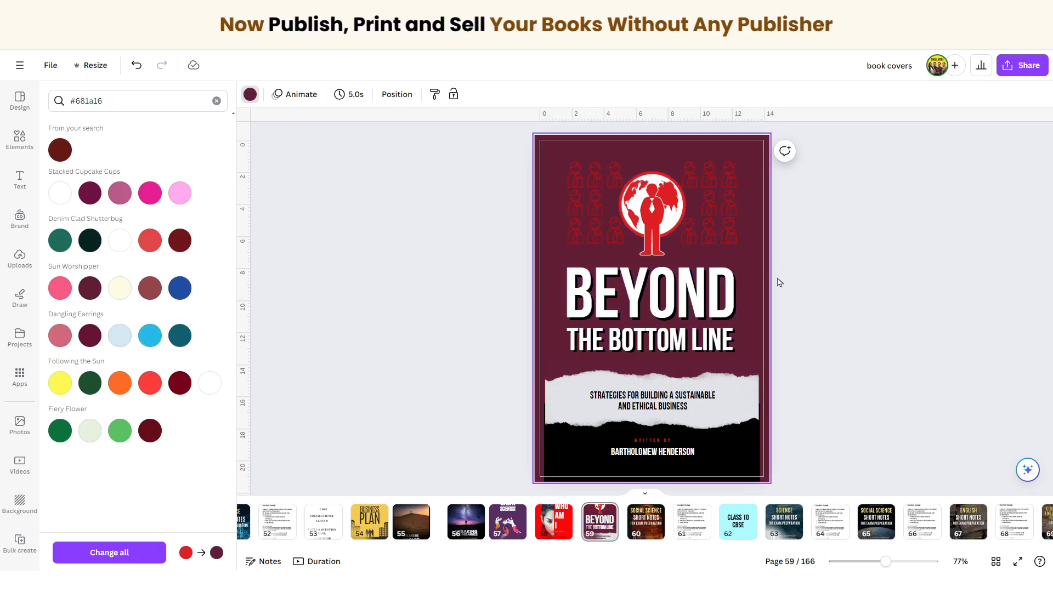
# Step: Compare coral red and bright magenta backgrounds against the Sun Worshipper maroon, ending on the maroon
pyautogui.click(150, 241)
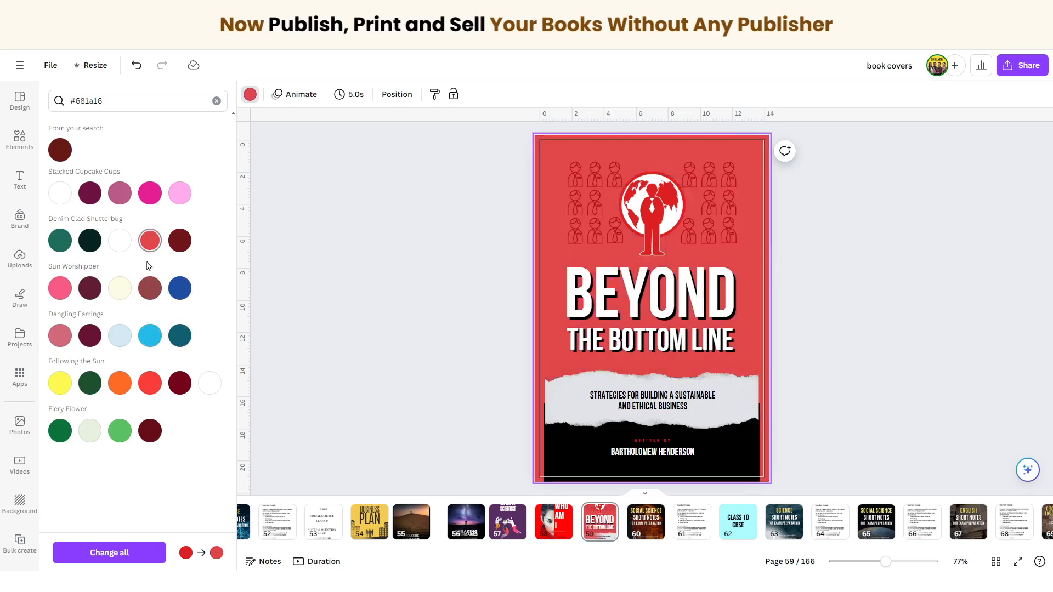
pyautogui.click(94, 289)
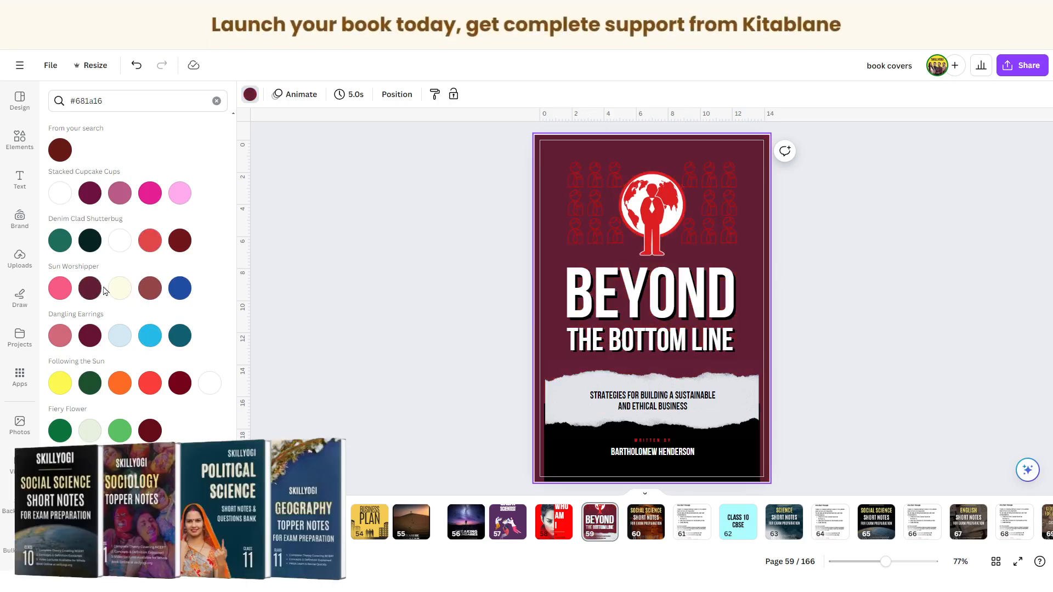
pyautogui.click(151, 194)
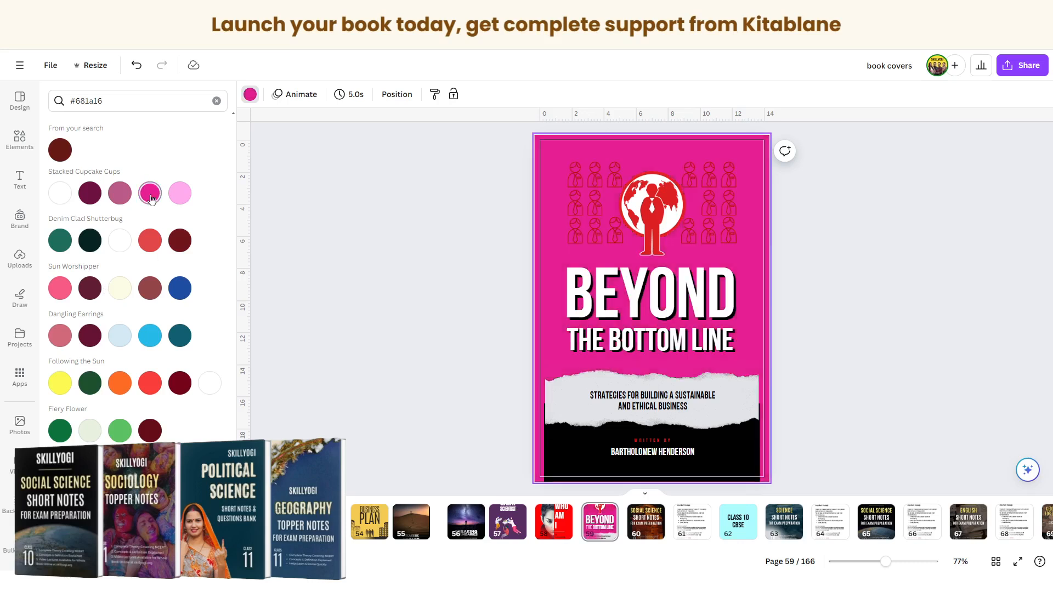
pyautogui.click(93, 291)
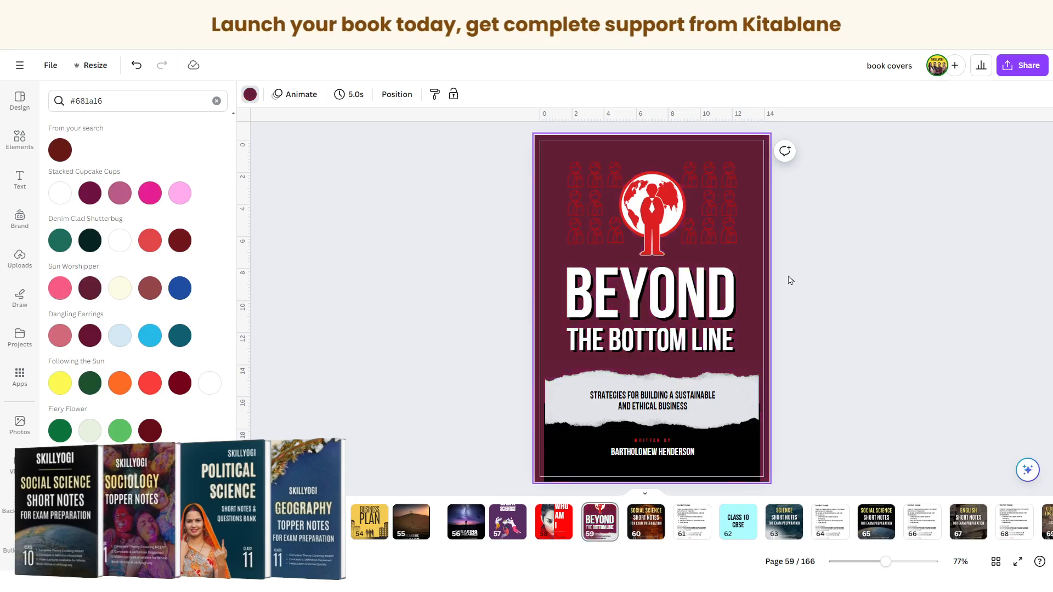
# Step: Widen the torn-paper strip and the black block beneath it on both sides to reach the margin guides
pyautogui.click(562, 416)
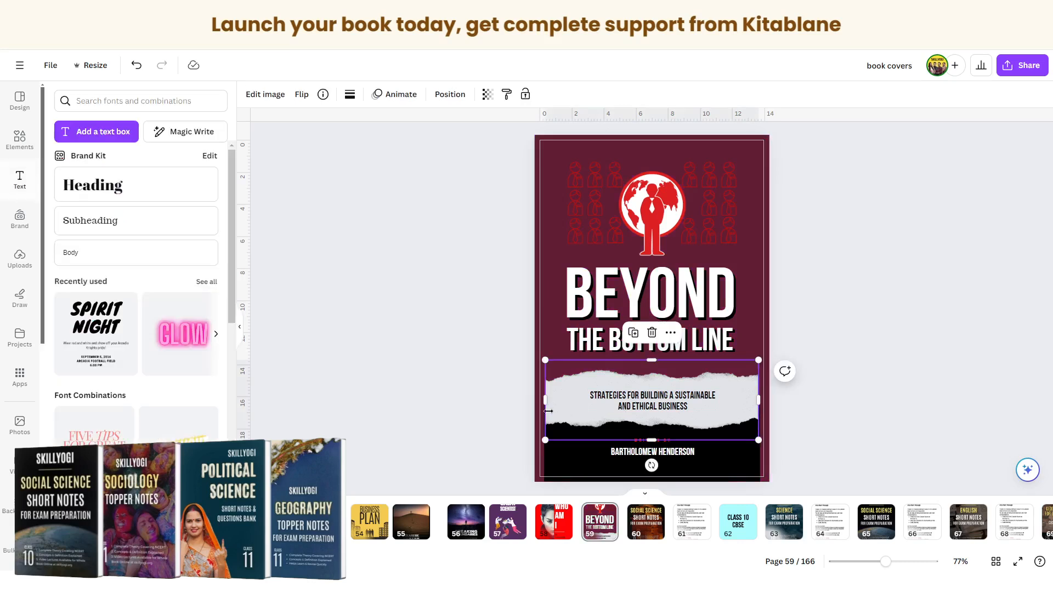
pyautogui.moveTo(545, 405); pyautogui.dragTo(540, 405)
pyautogui.moveTo(761, 402); pyautogui.dragTo(764, 402)
pyautogui.click(577, 448)
pyautogui.moveTo(545, 441); pyautogui.dragTo(540, 441)
pyautogui.moveTo(758, 444); pyautogui.dragTo(763, 445)
pyautogui.click(834, 448)
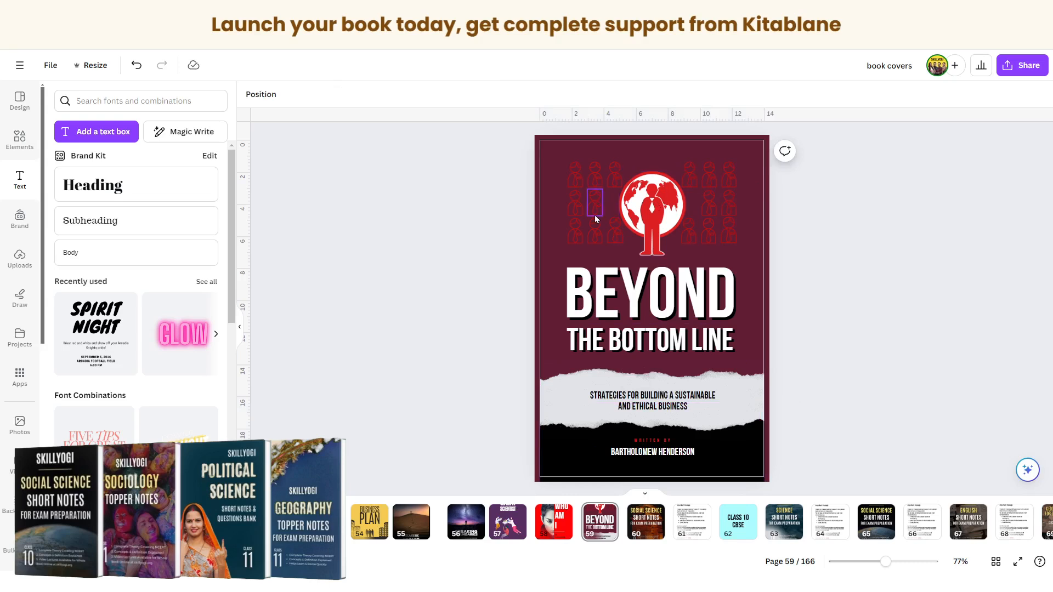
# Step: Replace the main title text "BEYOND" on the page 59 cover with "SOCIAL SCIENCE"
pyautogui.doubleClick(620, 288)
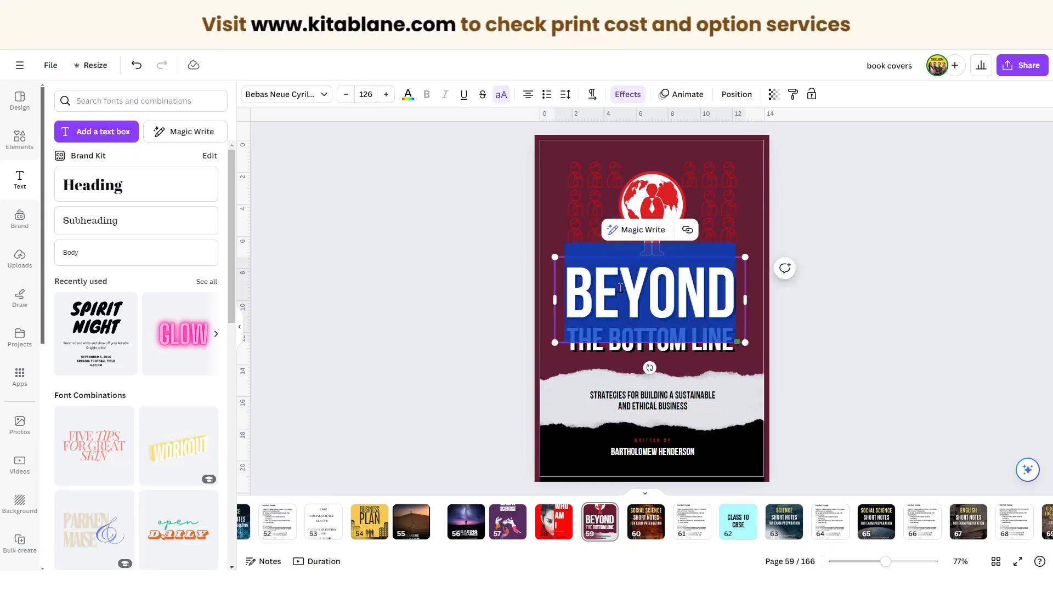
pyautogui.write('SOCIAL')
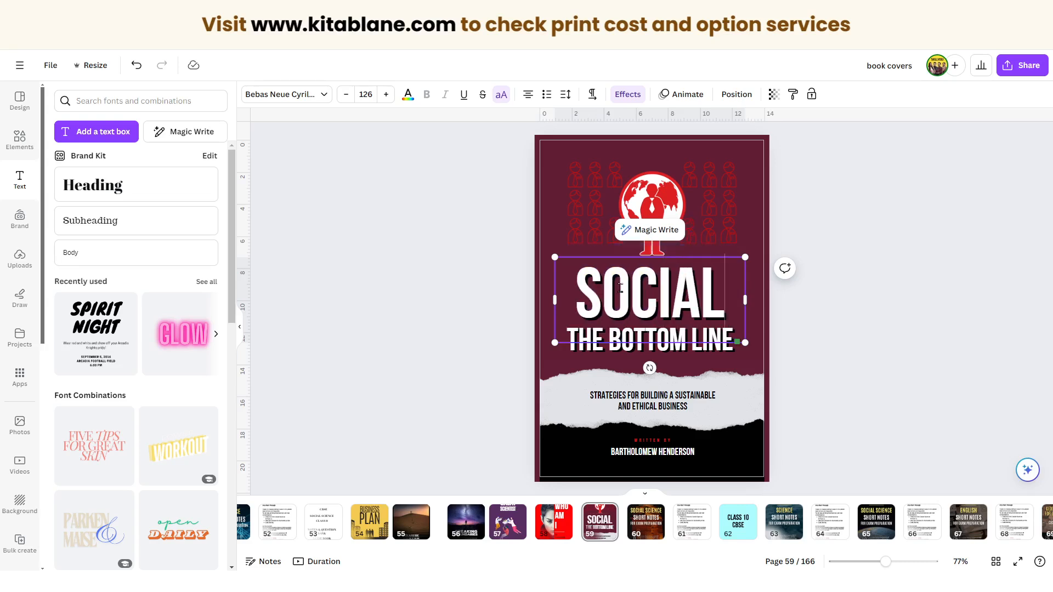
pyautogui.write(' SISNCE')
pyautogui.press('BackSpace')
pyautogui.press('BackSpace')
pyautogui.press('BackSpace')
pyautogui.press('BackSpace')
pyautogui.press('BackSpace')
pyautogui.write('CIENCE')
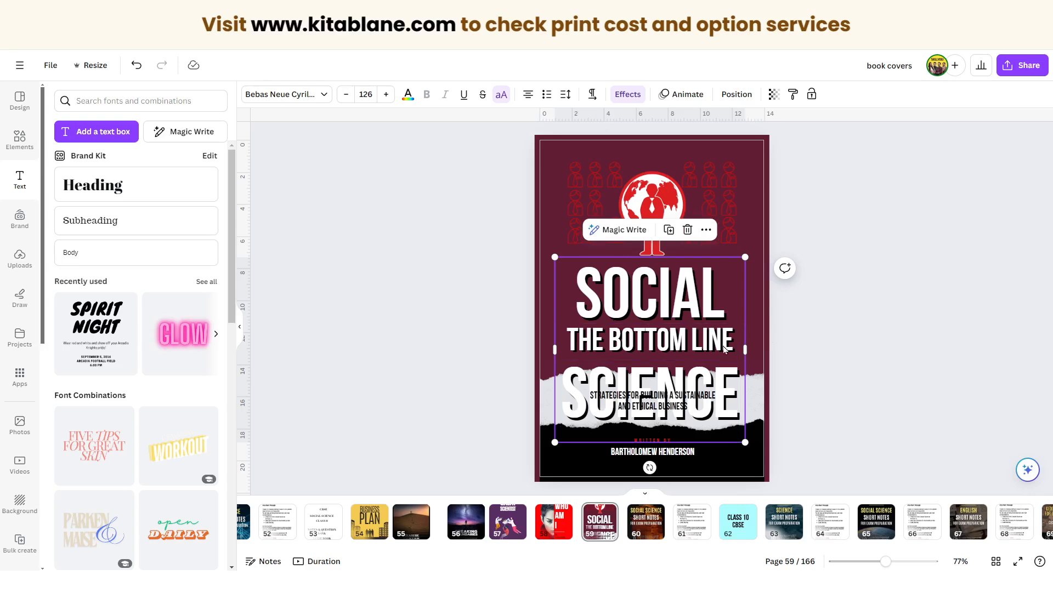
pyautogui.click(692, 351)
pyautogui.click(789, 343)
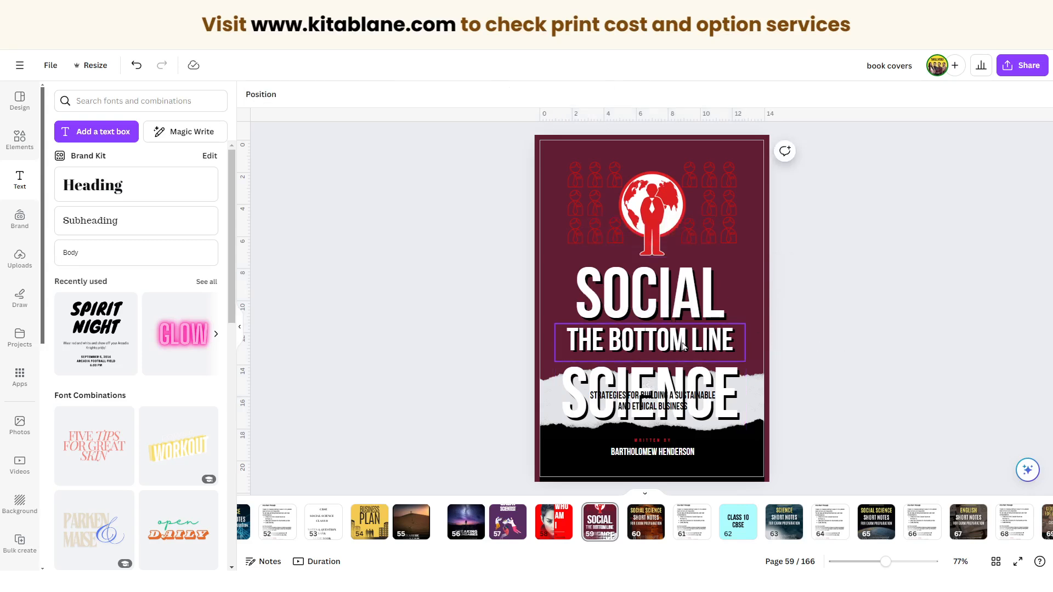
pyautogui.click(601, 530)
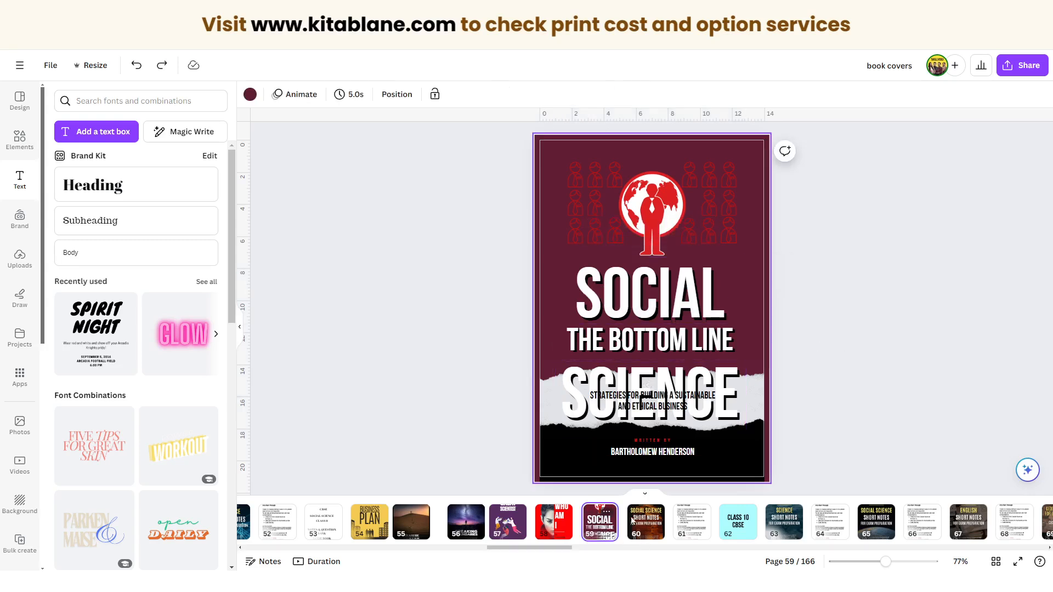
# Step: Restore the title "BEYOND" on the page 59 cover and duplicate that page
pyautogui.click(844, 411)
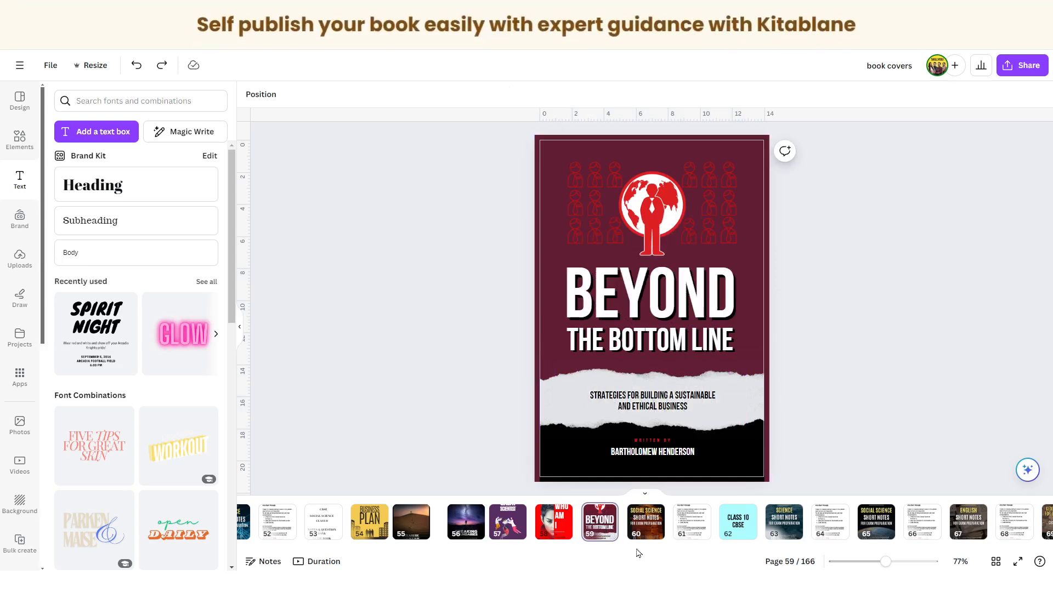
pyautogui.click(606, 535)
pyautogui.hotkey('ctrl', 'd')
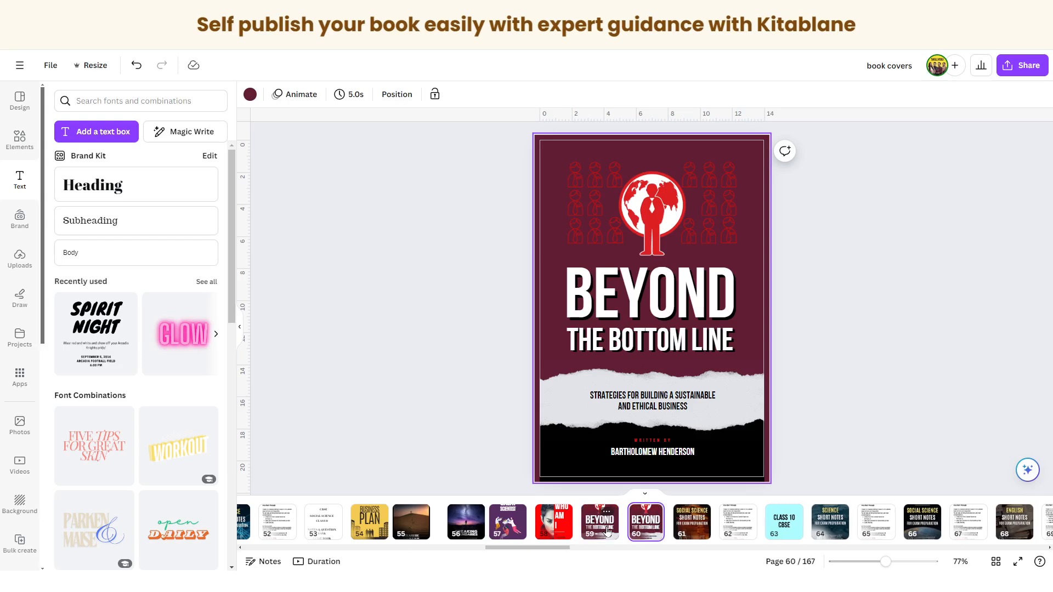
# Step: Reorder the sample covers so both BEYOND pages follow page 53 and WHO AM I comes before GREAT SCIENTIST
pyautogui.moveTo(650, 526); pyautogui.dragTo(562, 531)
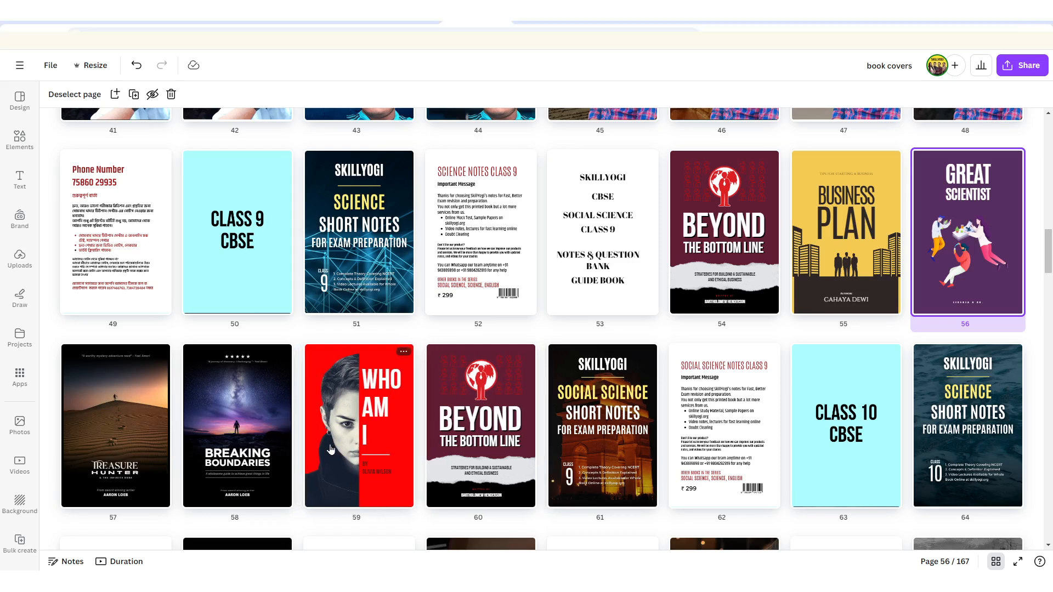
pyautogui.moveTo(358, 427); pyautogui.dragTo(968, 232)
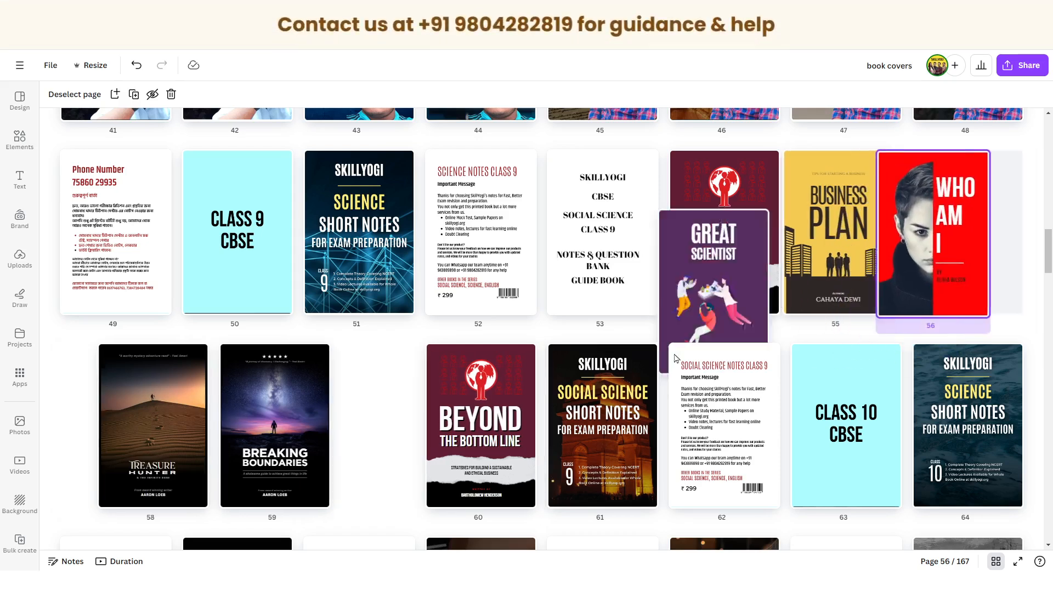
pyautogui.moveTo(543, 422); pyautogui.dragTo(855, 220)
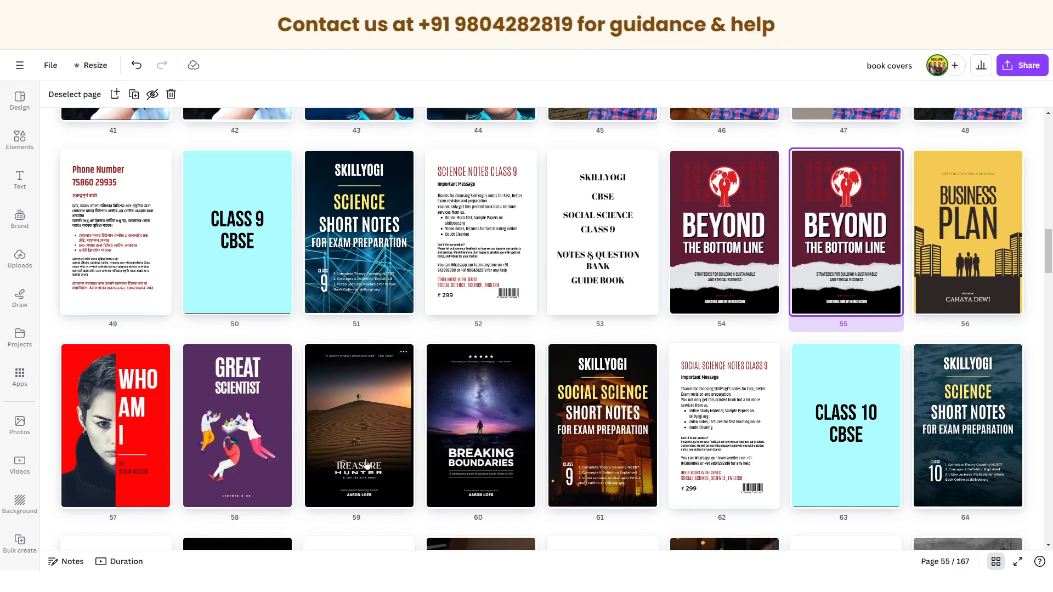
# Step: Delete the Treasure Hunter and Breaking Boundaries sample cover pages
pyautogui.click(367, 464)
pyautogui.keyDown('shift'); pyautogui.click(494, 443); pyautogui.keyUp('shift')
pyautogui.press('Delete')
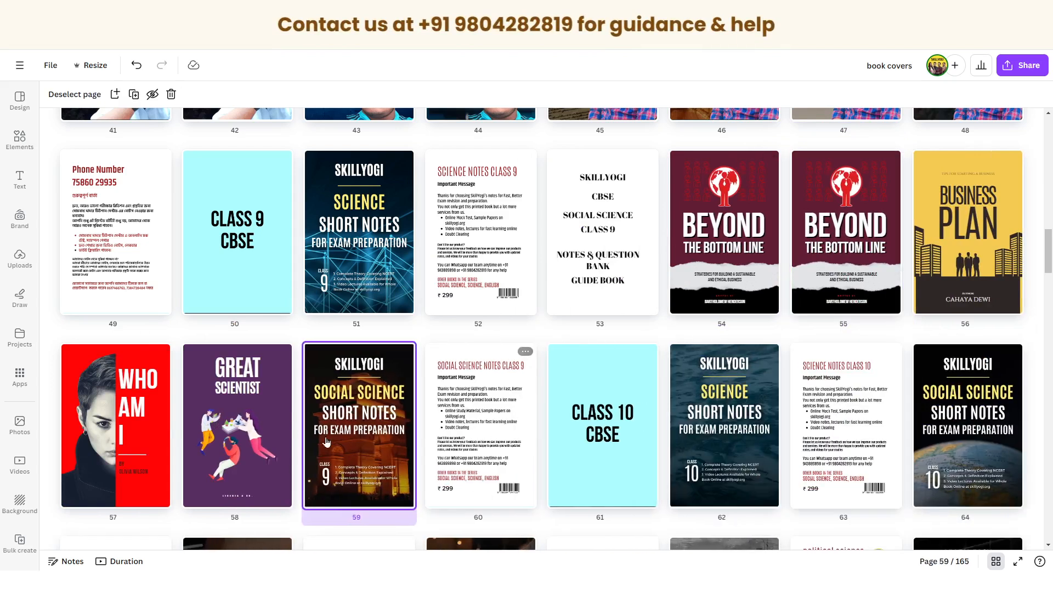
# Step: Replace the title "BEYOND" on the page 54 cover with "SOCIAL SCIENCE" on two lines
pyautogui.doubleClick(707, 212)
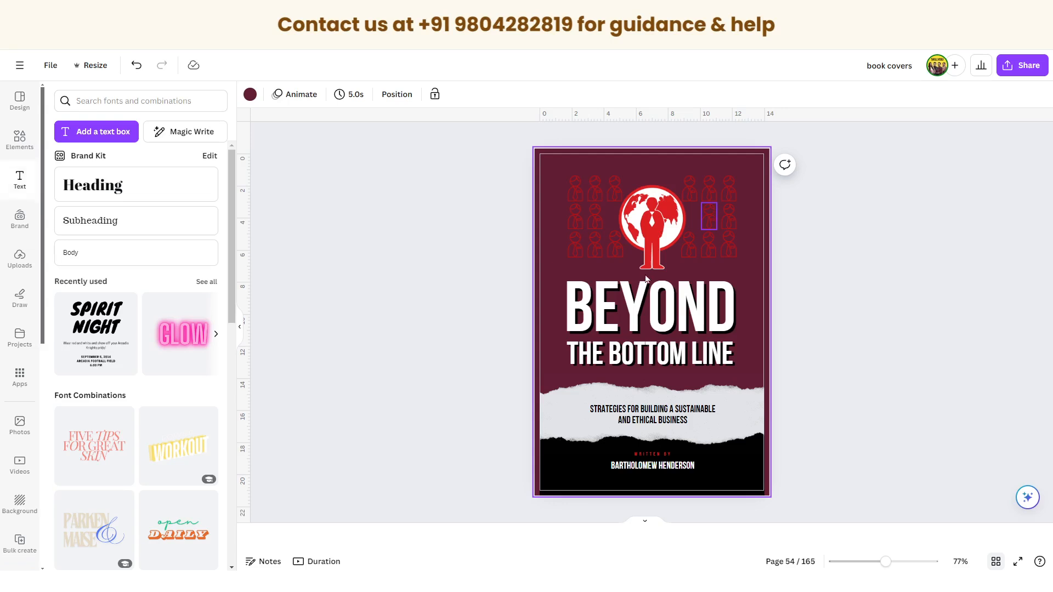
pyautogui.click(637, 299)
pyautogui.click(637, 299)
pyautogui.write('SOCIAL')
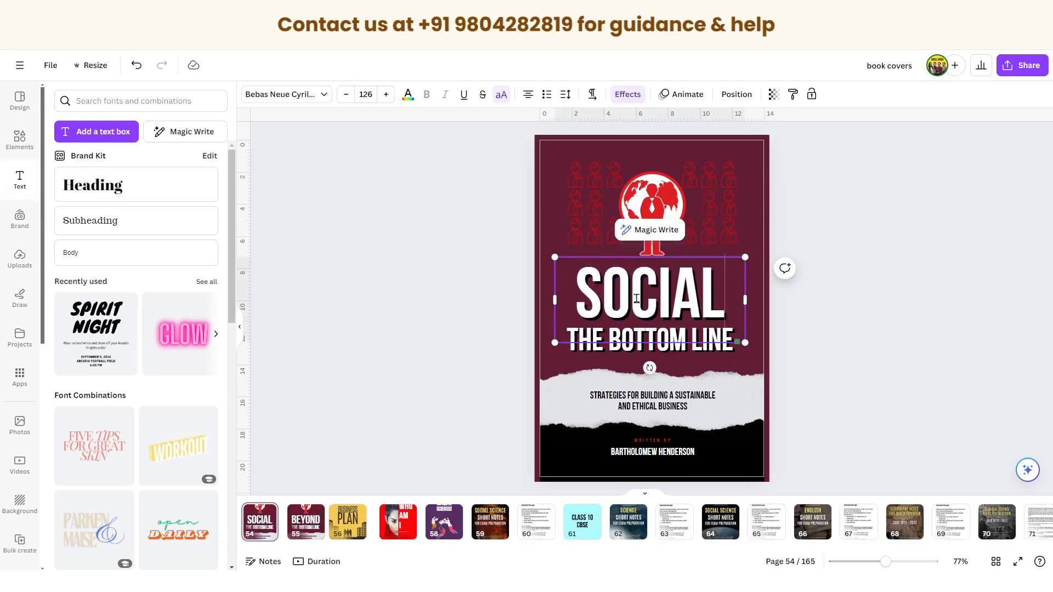
pyautogui.press('Return')
pyautogui.write('SCIENCE')
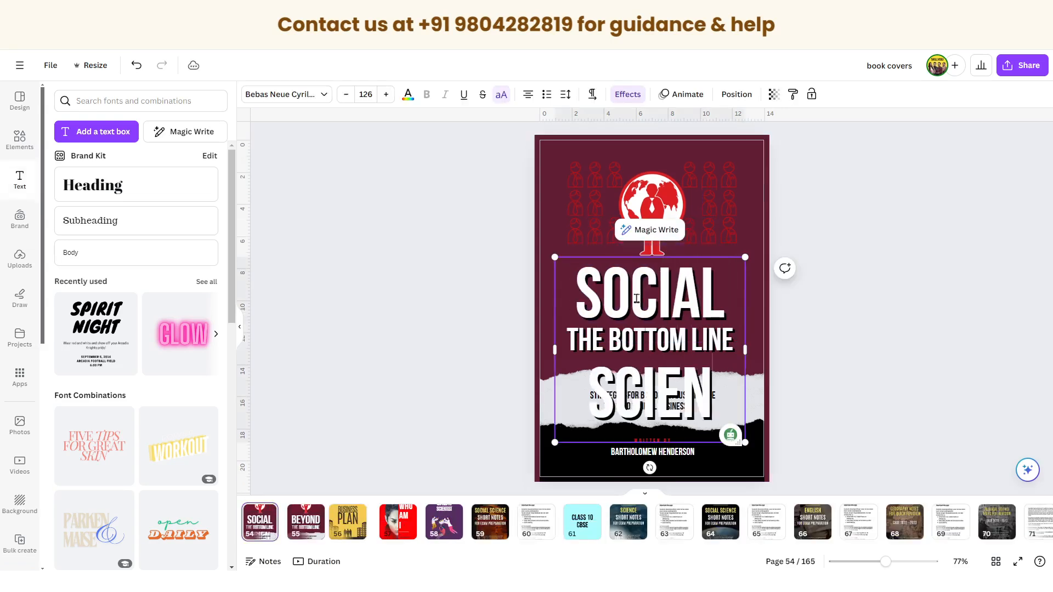
# Step: Reduce the line spacing of the whole "SOCIAL SCIENCE" title so its two lines sit closer together
pyautogui.moveTo(574, 317); pyautogui.dragTo(673, 315)
pyautogui.click(740, 317)
pyautogui.hotkey('ctrl', 'a')
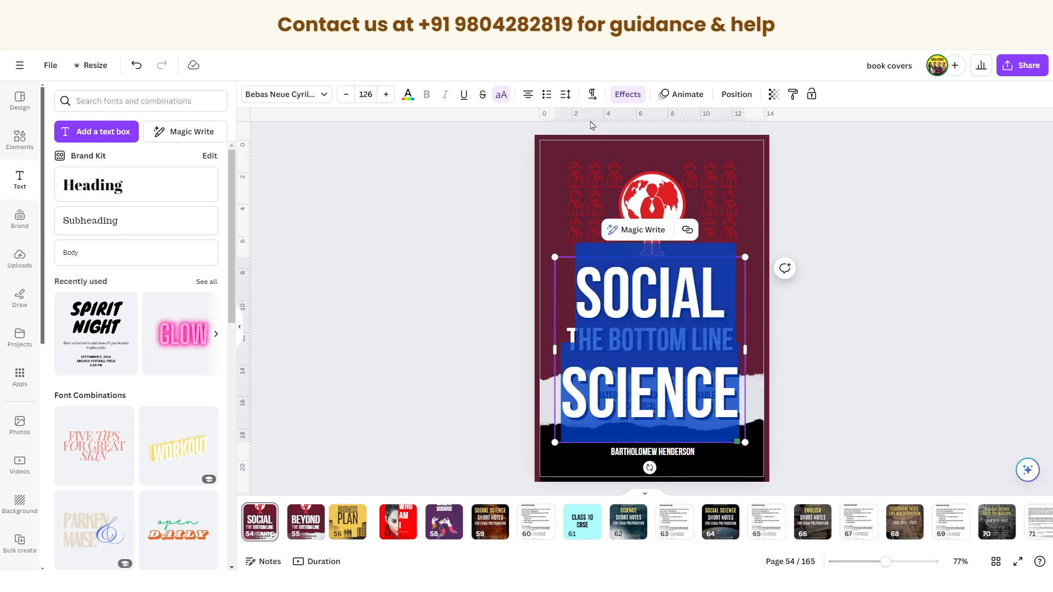
pyautogui.click(571, 102)
pyautogui.moveTo(607, 177); pyautogui.dragTo(590, 194)
pyautogui.click(762, 315)
pyautogui.click(801, 329)
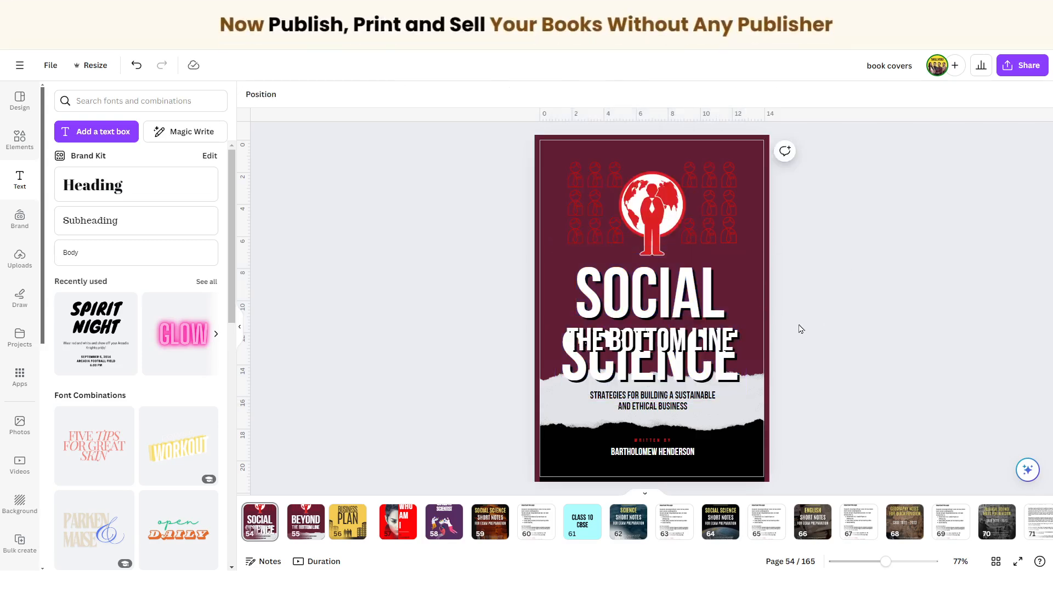
# Step: Move "THE BOTTOM LINE" down onto the black block, then shrink the "SOCIAL SCIENCE" title to size 97.1 and centre it in a narrower text box
pyautogui.moveTo(658, 346); pyautogui.dragTo(658, 444)
pyautogui.click(678, 329)
pyautogui.moveTo(744, 257); pyautogui.dragTo(702, 291)
pyautogui.moveTo(670, 332); pyautogui.dragTo(698, 301)
pyautogui.moveTo(582, 317); pyautogui.dragTo(540, 318)
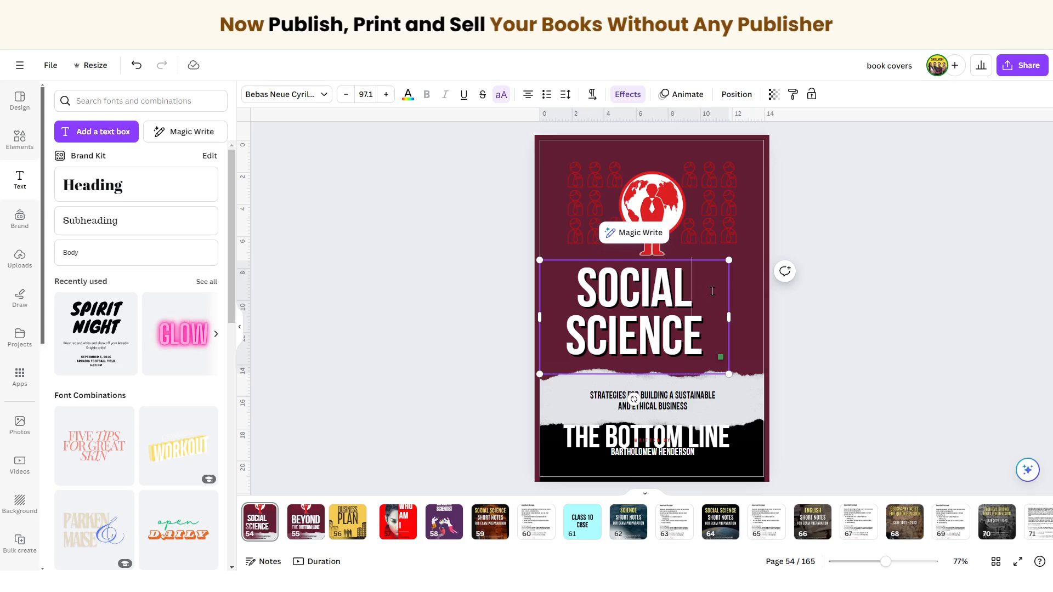
pyautogui.moveTo(732, 316); pyautogui.dragTo(692, 317)
pyautogui.moveTo(619, 318); pyautogui.dragTo(657, 320)
# Step: Delete the red people icons on both sides of the globe emblem
pyautogui.moveTo(558, 167); pyautogui.dragTo(621, 247)
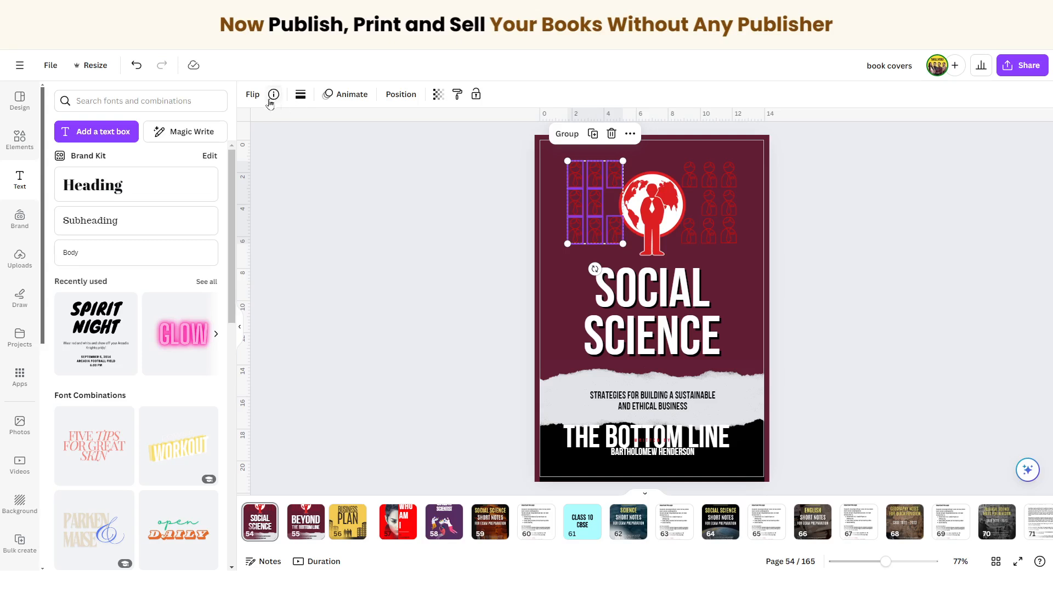
pyautogui.click(300, 93)
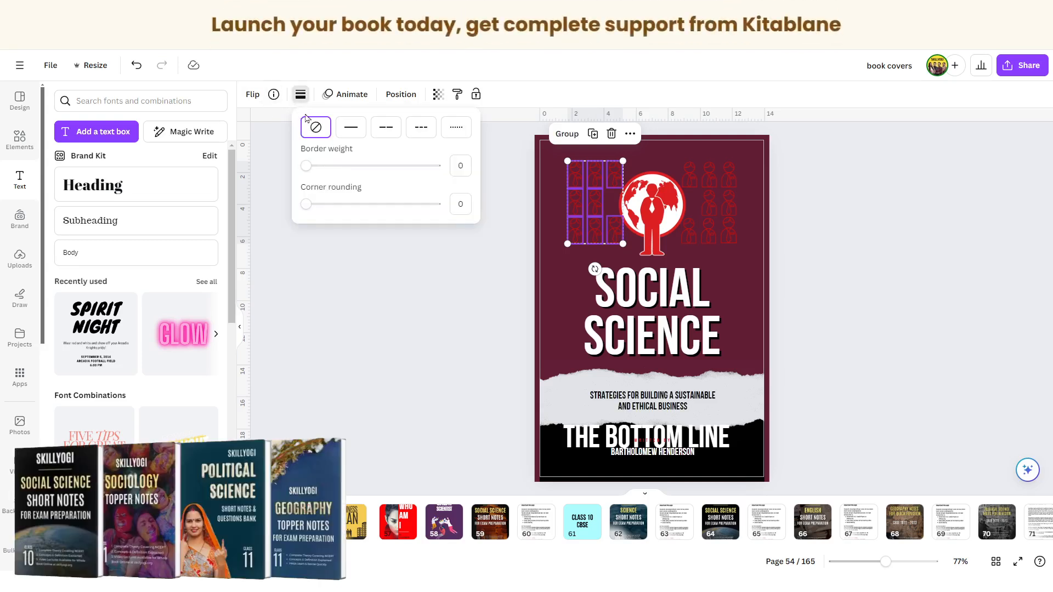
pyautogui.click(535, 207)
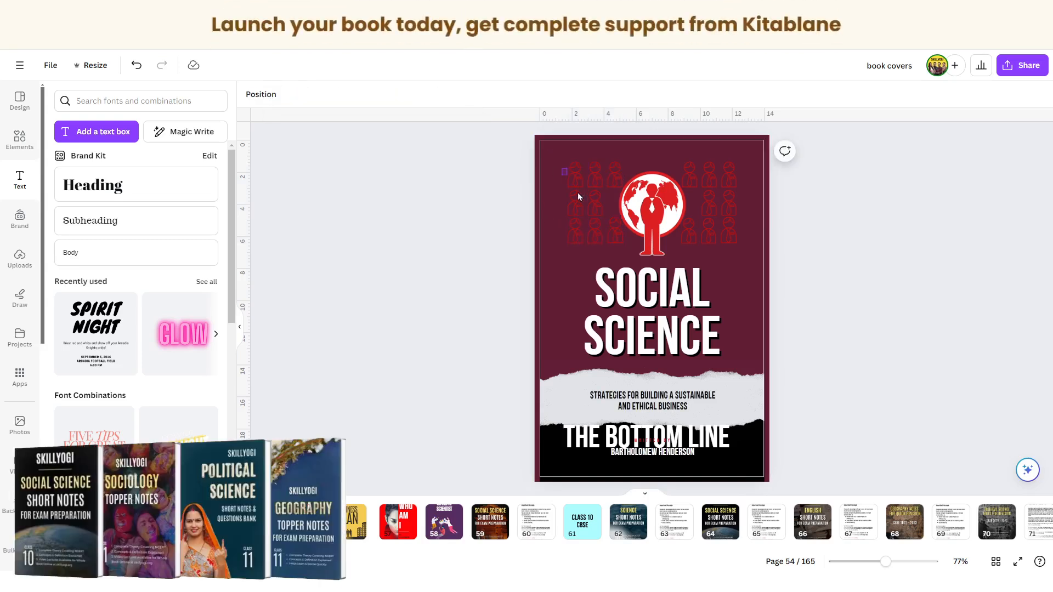
pyautogui.click(616, 239)
pyautogui.press('Delete')
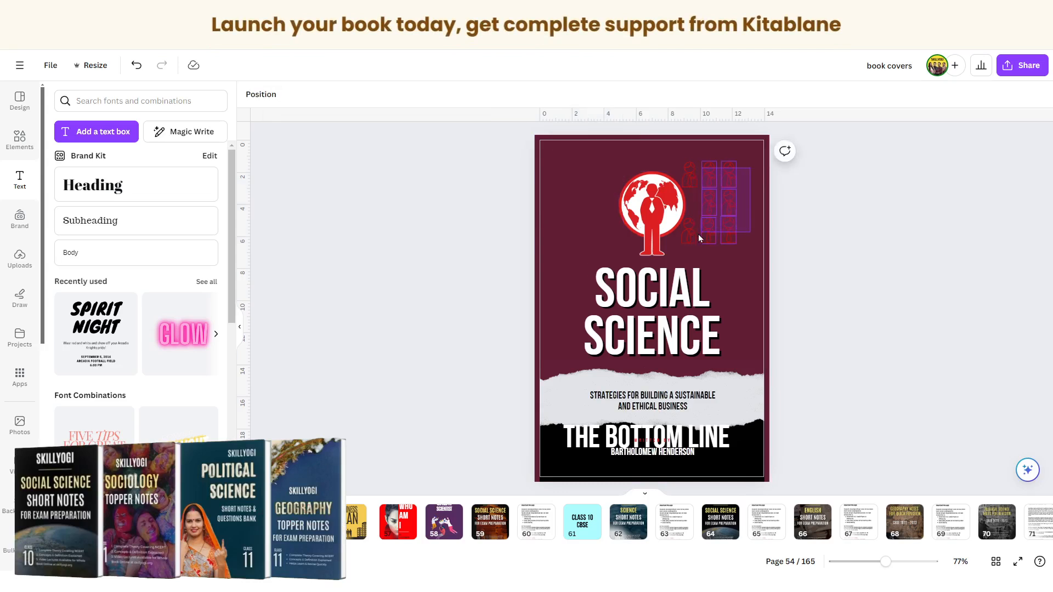
pyautogui.click(688, 242)
pyautogui.press('Delete')
# Step: Delete the globe-and-man emblem and move the "SOCIAL SCIENCE" title up to the top of the cover
pyautogui.moveTo(640, 201); pyautogui.dragTo(640, 180)
pyautogui.click(666, 302)
pyautogui.moveTo(666, 303); pyautogui.dragTo(666, 287)
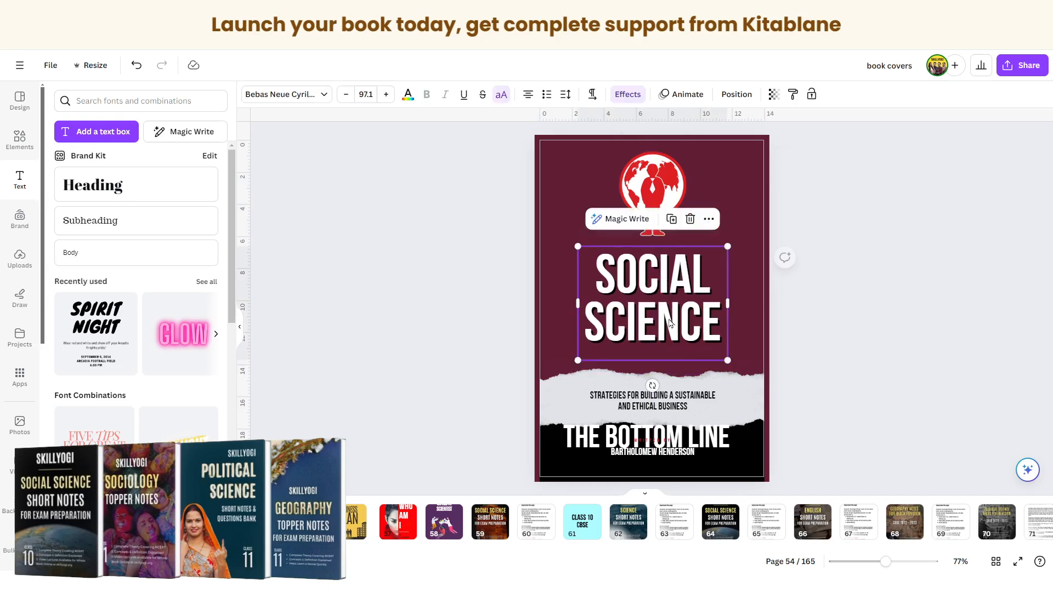
pyautogui.click(673, 194)
pyautogui.press('Delete')
pyautogui.click(683, 287)
pyautogui.moveTo(682, 287); pyautogui.dragTo(682, 186)
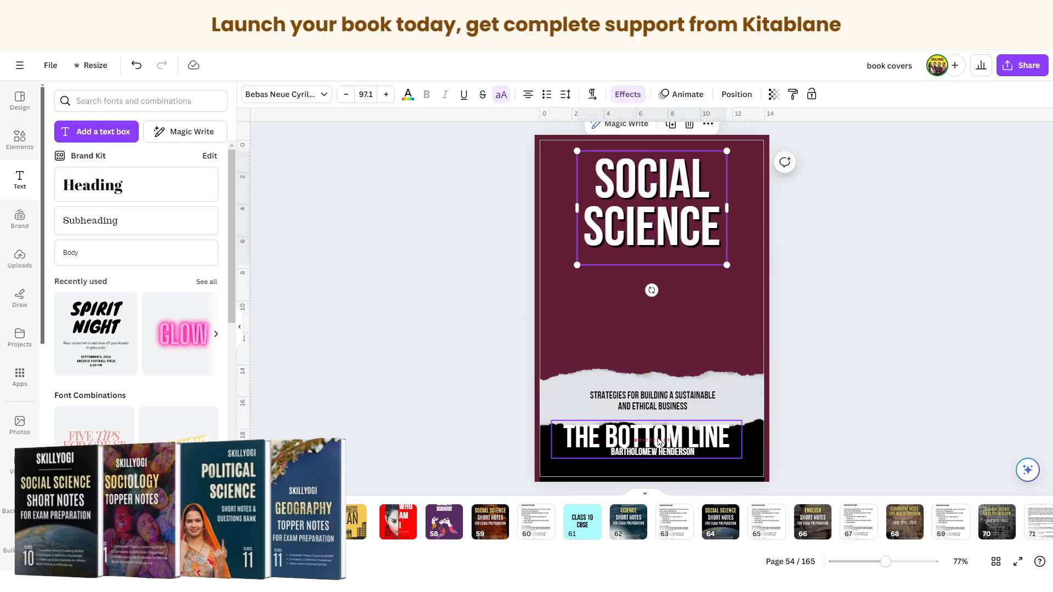